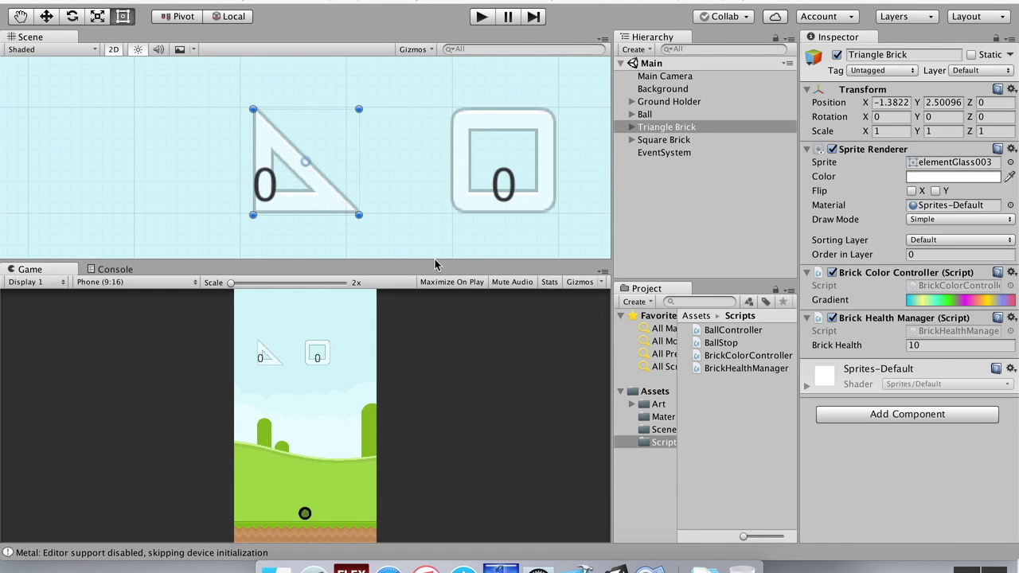
Step: Create a new folder named Prefabs directly inside the project's Assets folder
left_click(656, 392)
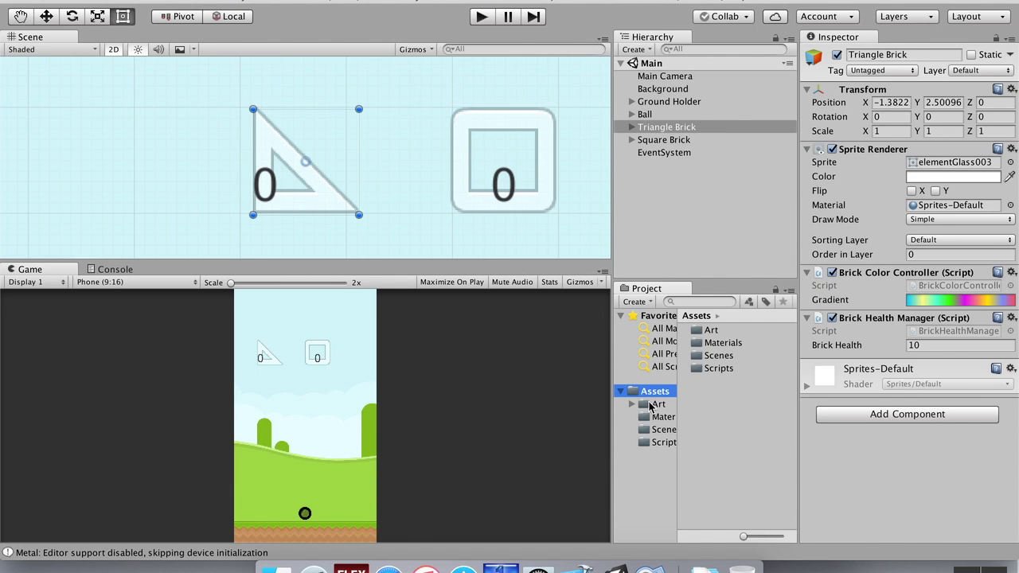
right_click(727, 444)
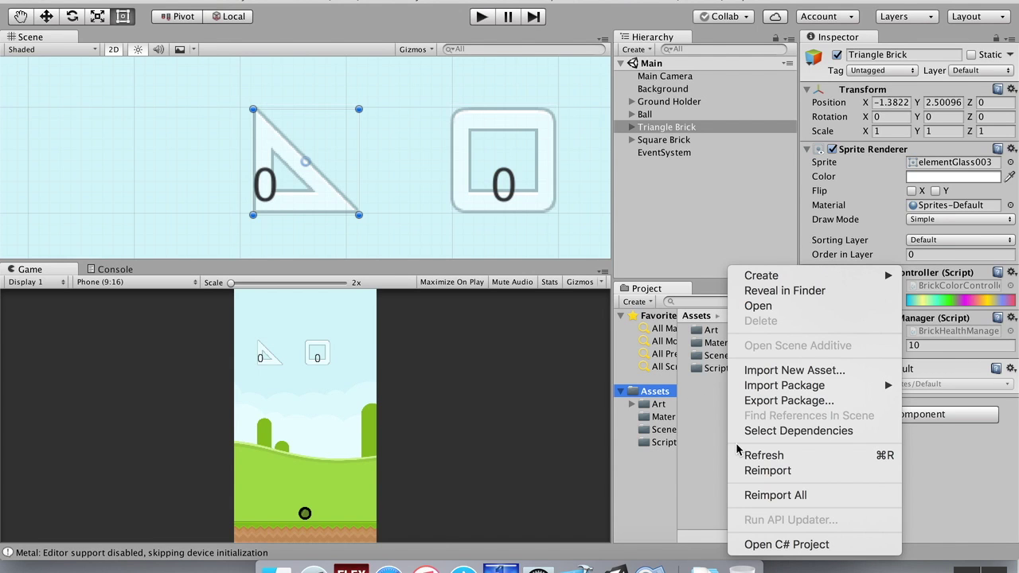
mouse_move(763, 275)
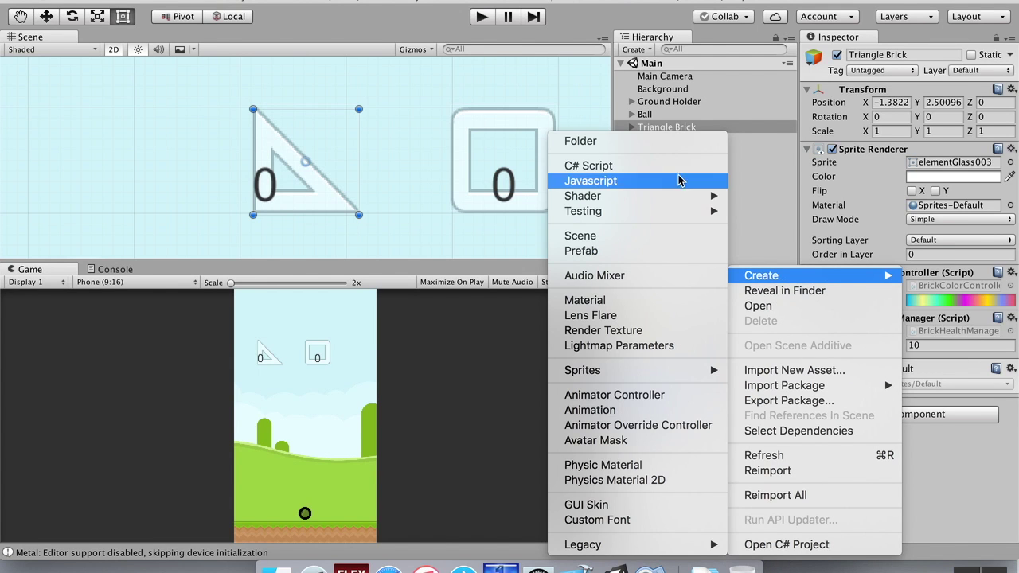
left_click(680, 143)
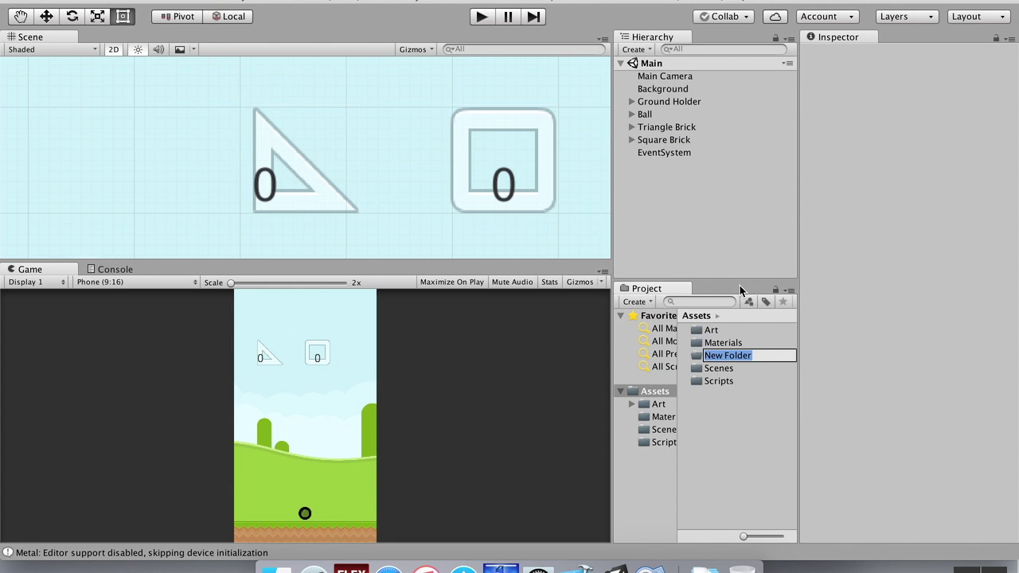
type("Prefabs")
key("Return")
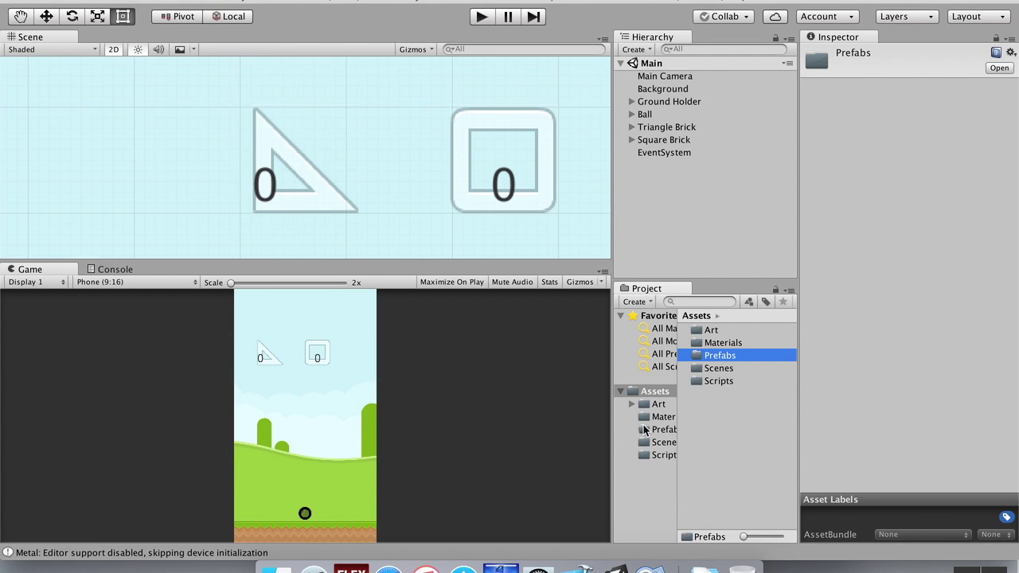
Step: Turn the Triangle Brick and the Square Brick into prefabs stored in the Prefabs folder
left_click(731, 367)
left_click(729, 356)
left_click_drag(675, 129, 716, 357)
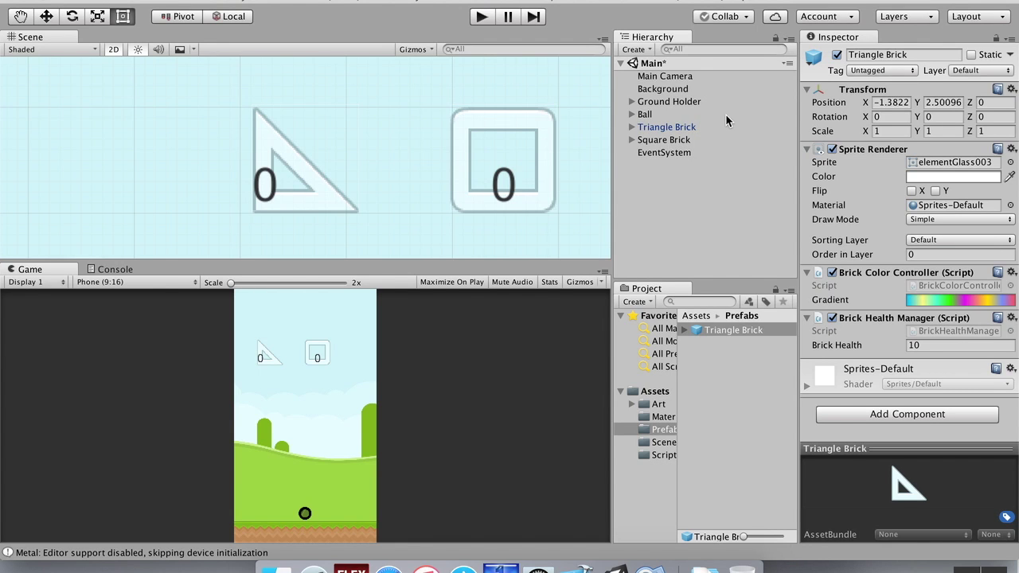
left_click_drag(674, 144, 761, 381)
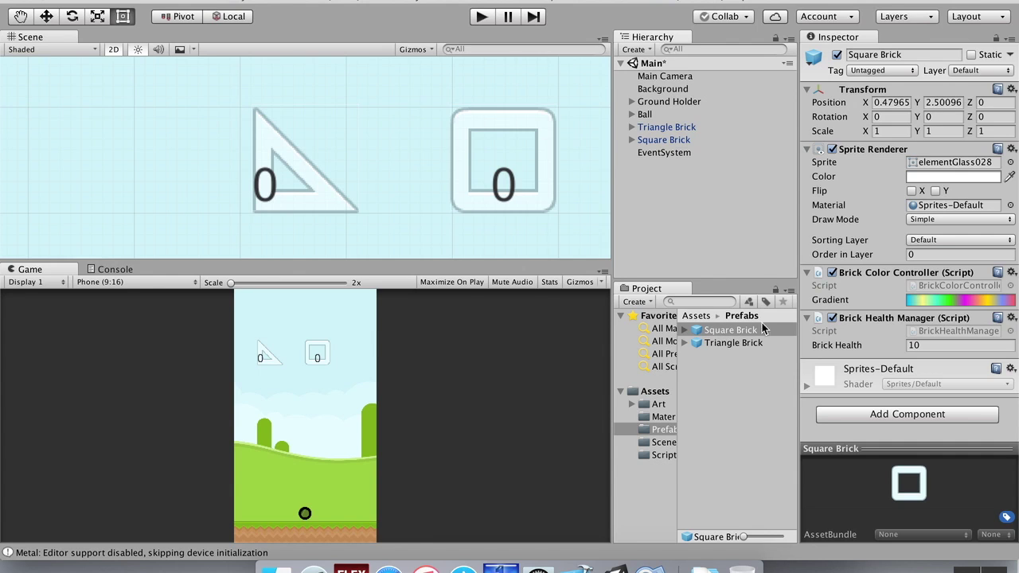
Step: Delete the Triangle Brick and Square Brick instances from the Main scene
left_click(673, 127)
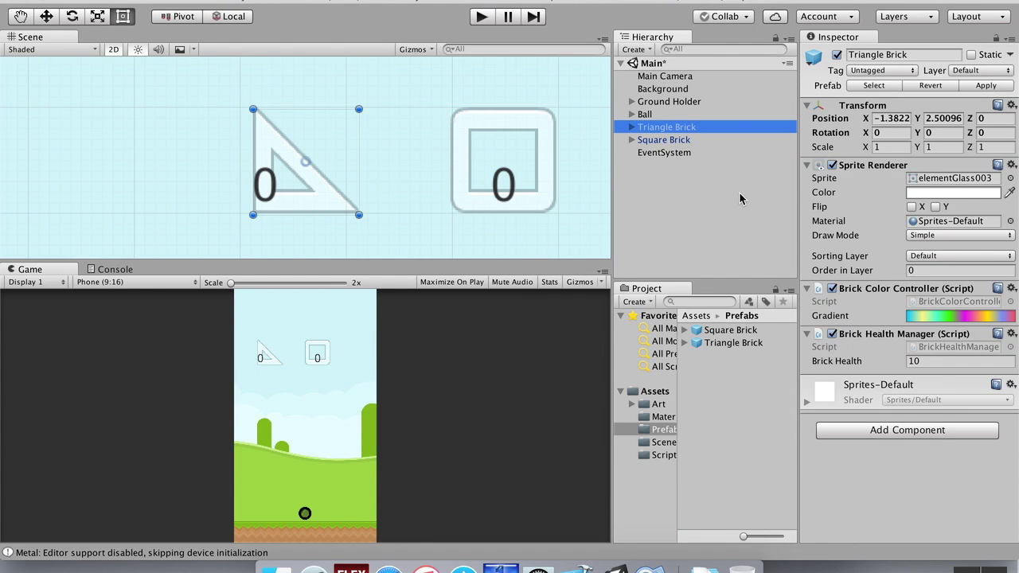
right_click(710, 131)
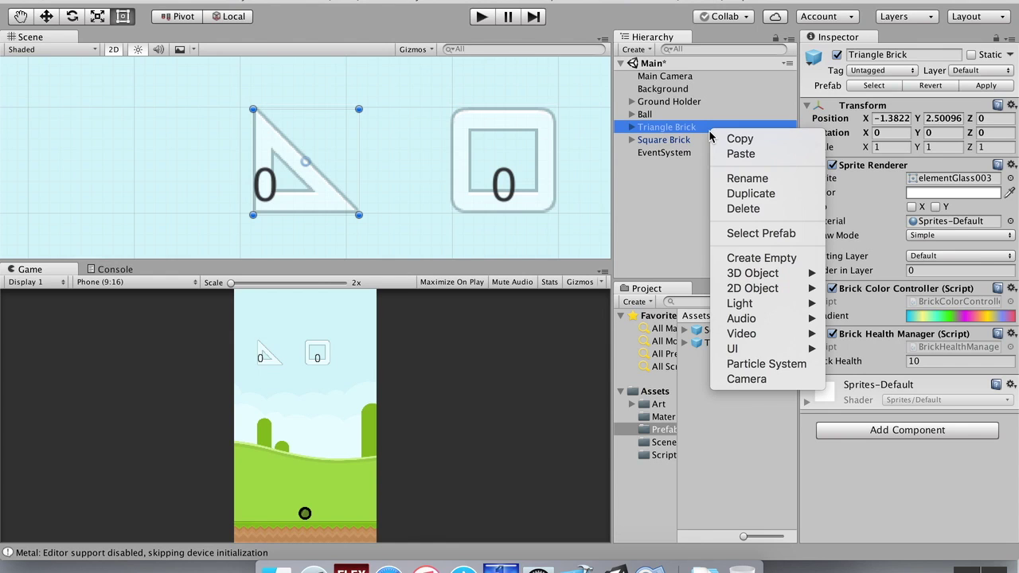
left_click(741, 208)
left_click(663, 129)
right_click(664, 129)
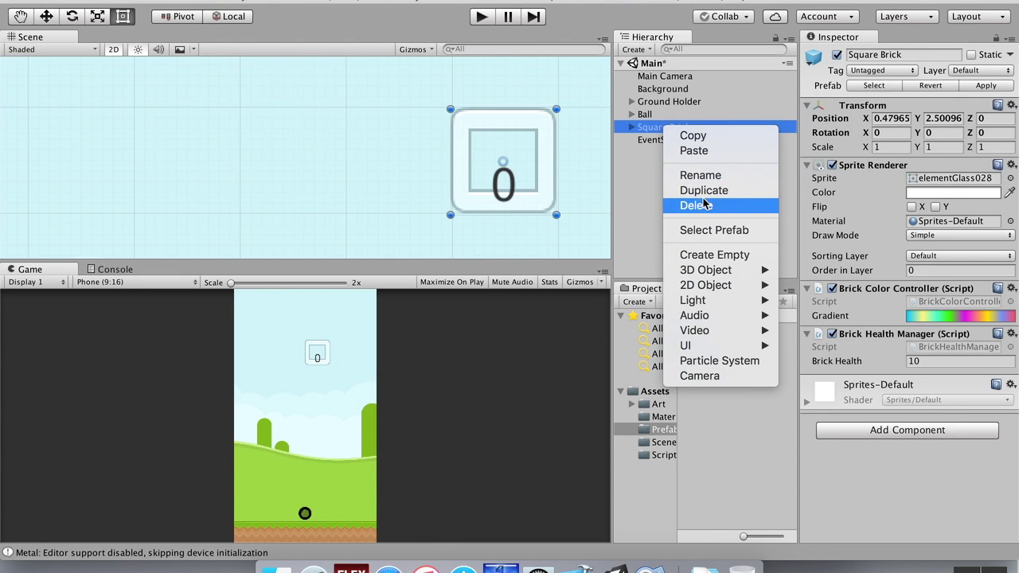
left_click(703, 205)
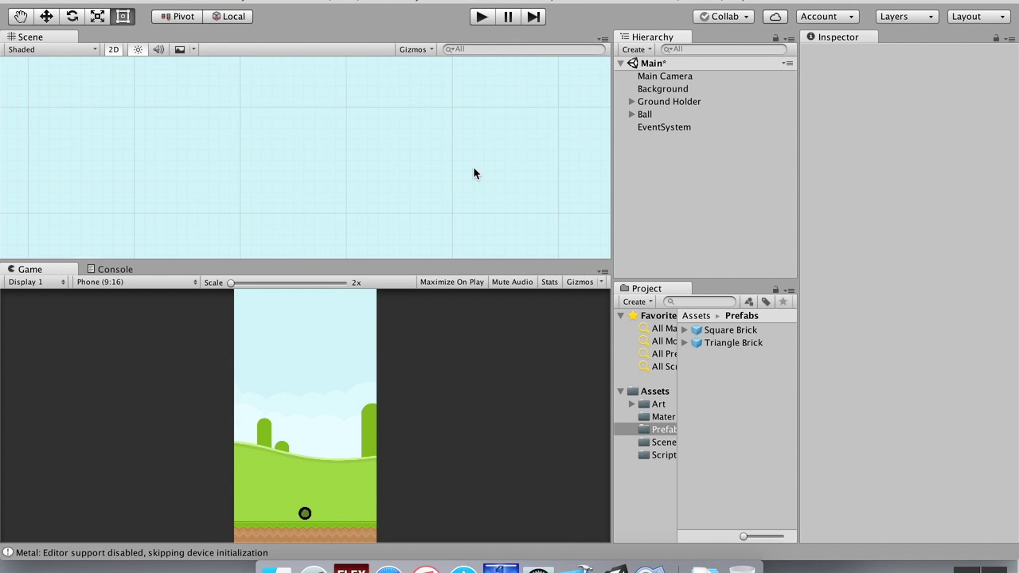
Step: Try orthographic sizes of 6, 5.5, 5.4 and 5.3 on the Main Camera
scroll(473, 173, "down", 5)
key("q")
left_click_drag(472, 141, 476, 58)
scroll(494, 151, "down", 2)
key("t")
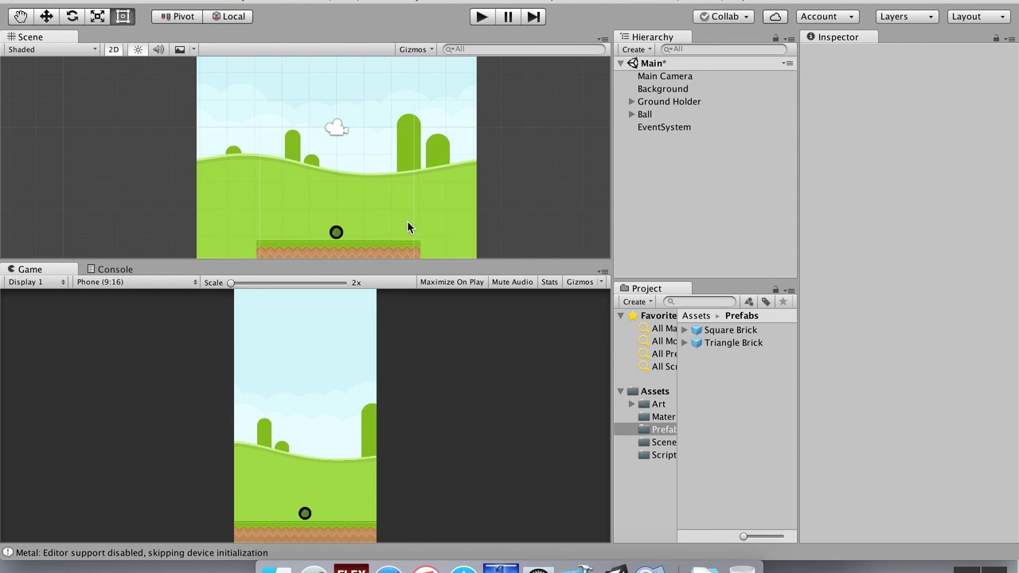
mouse_move(364, 175)
middle_mouse_down()
mouse_move(335, 126)
mouse_move(357, 260)
mouse_move(356, 174)
middle_mouse_up()
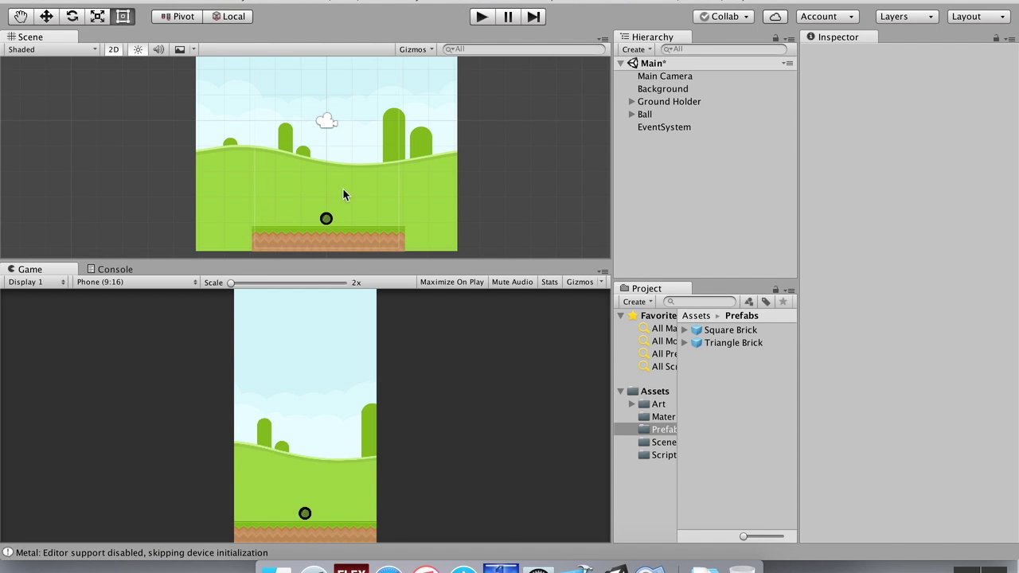
left_click(681, 77)
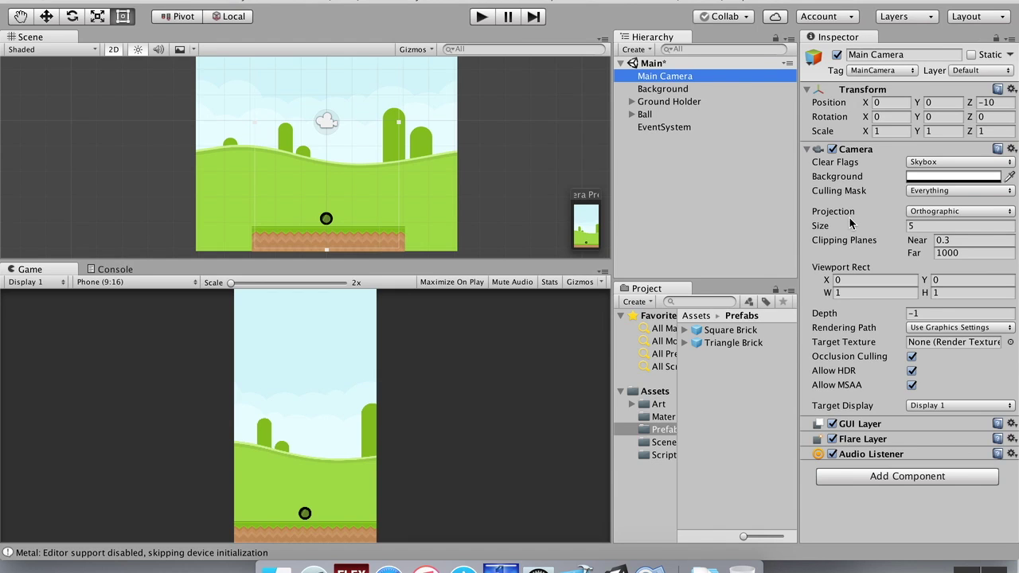
left_click(928, 226)
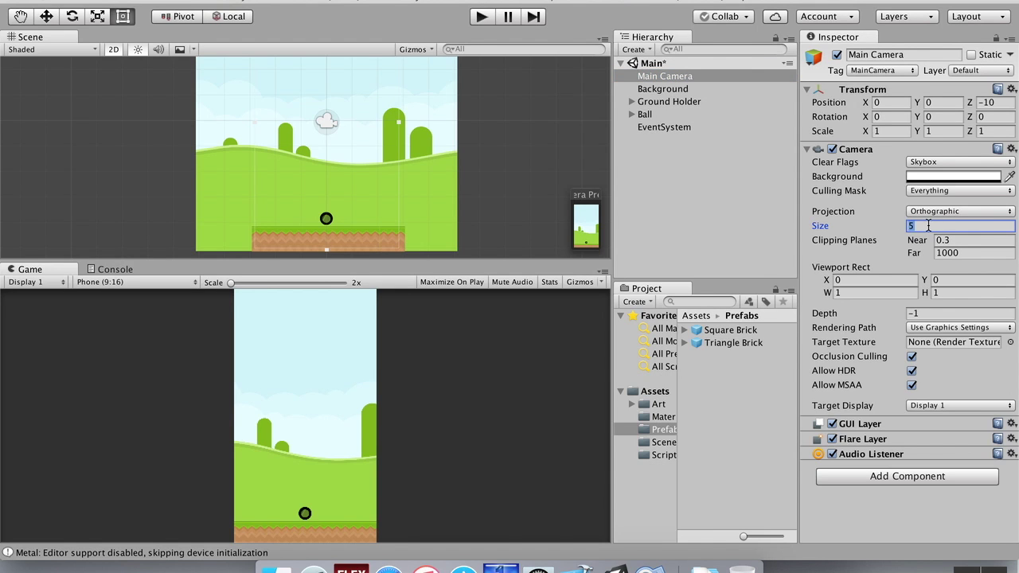
type("6")
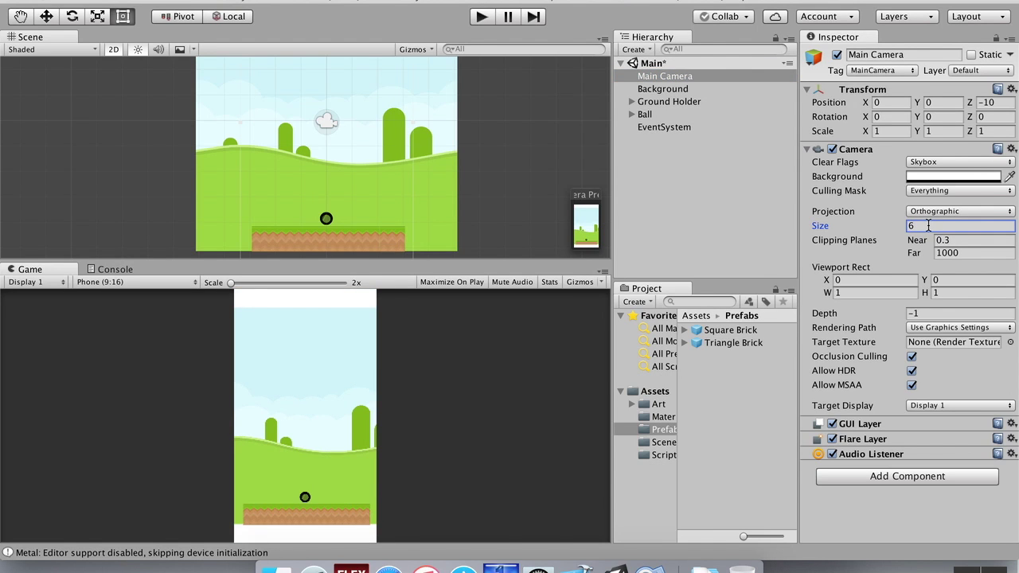
double_click(918, 227)
type("5.5")
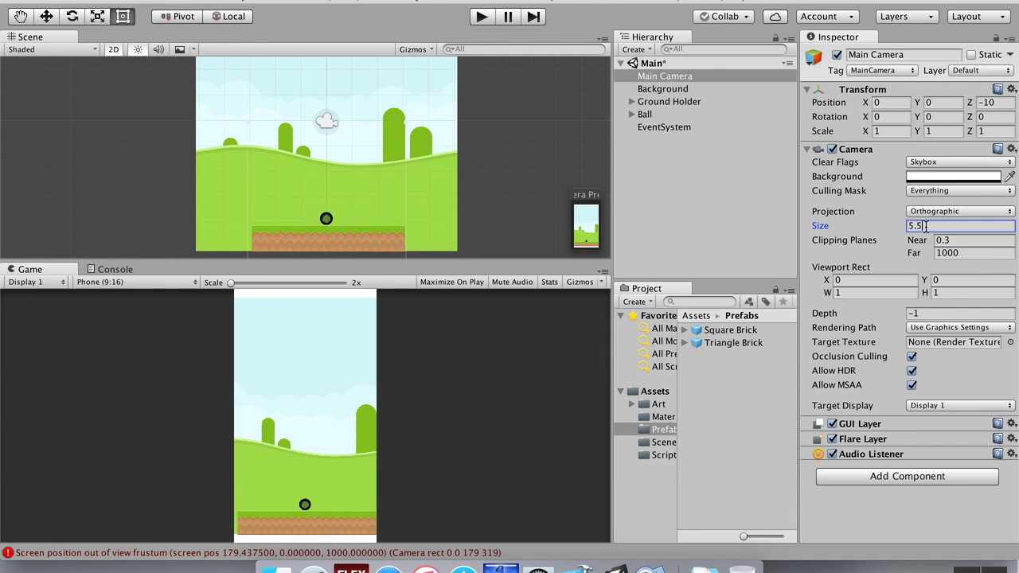
key("BackSpace")
type("4")
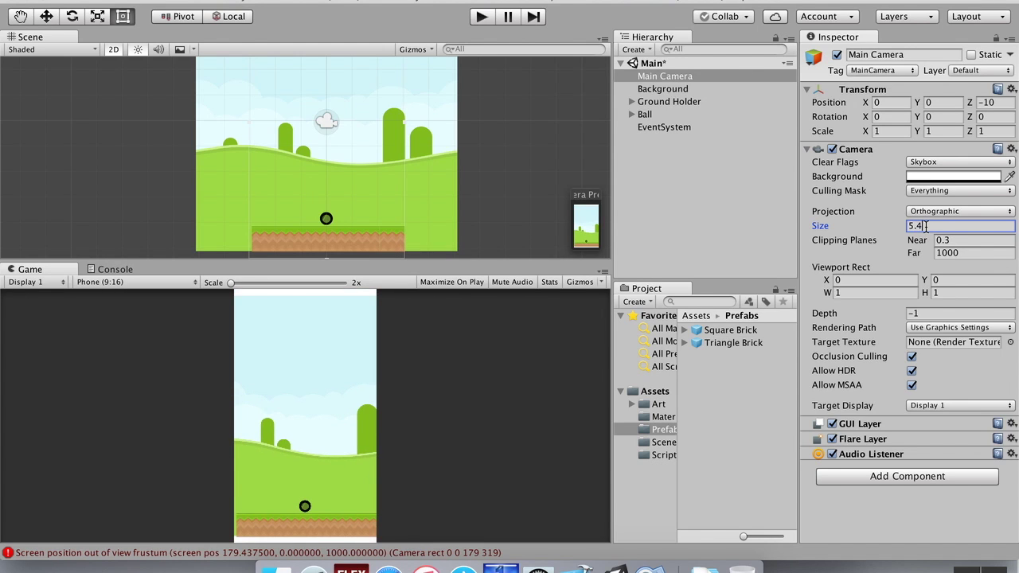
key("BackSpace")
type("3")
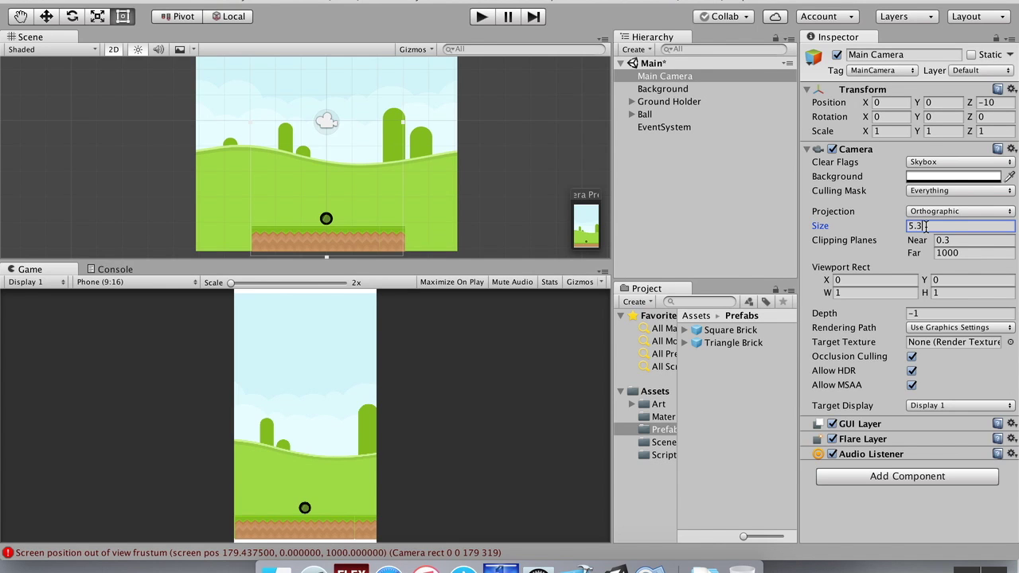
Step: Set the Main Camera's orthographic size to 5.4 after checking its frame against the ground tiles
scroll(488, 190, "up", 4)
middle_click_drag(488, 192, 383, 94)
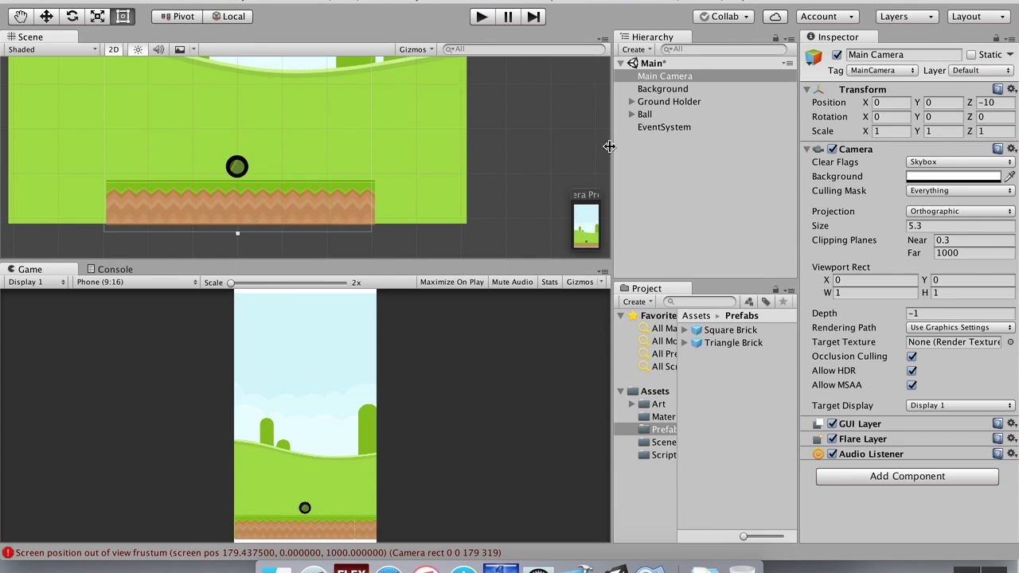
left_click(941, 226)
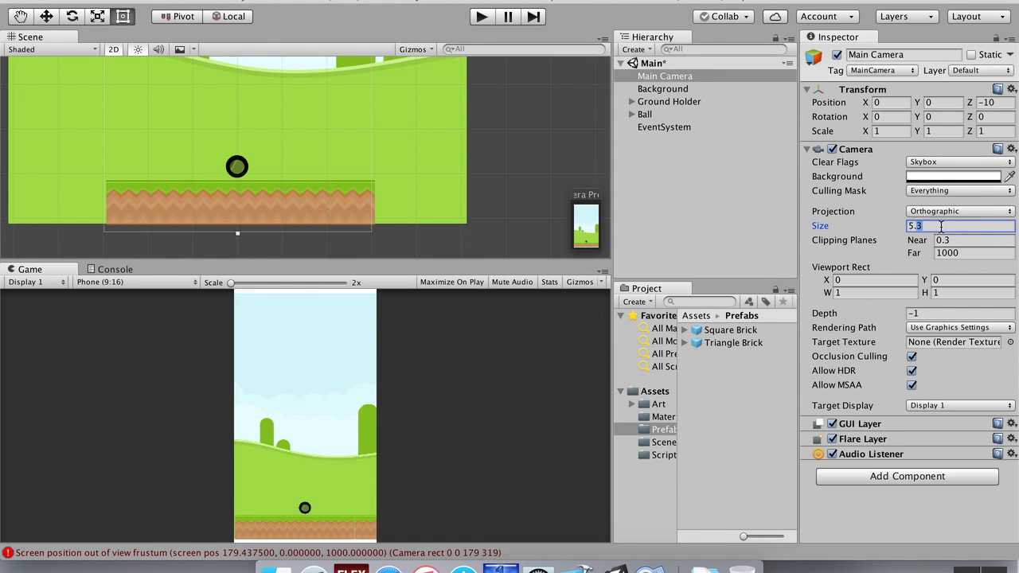
type("5.4")
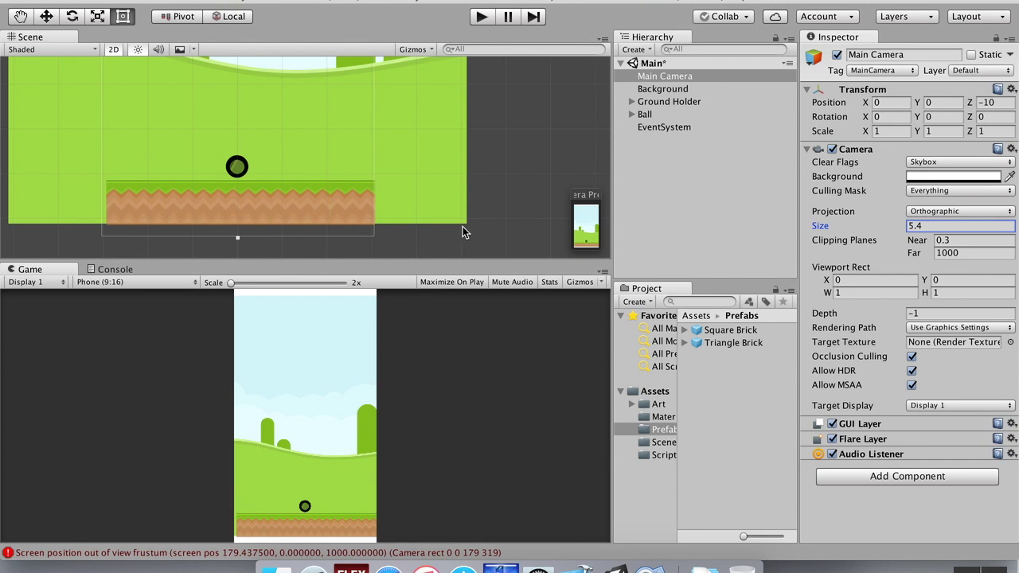
Step: Duplicate the leftmost grass tile with the collider and move the copy to X -3.74, extending the ground outward
left_click(136, 201)
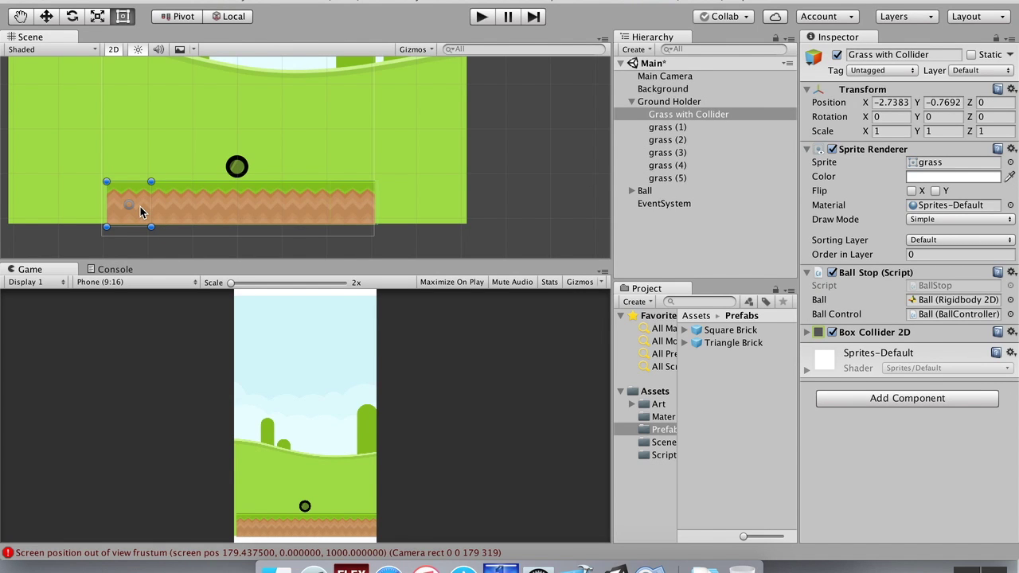
key("super+d")
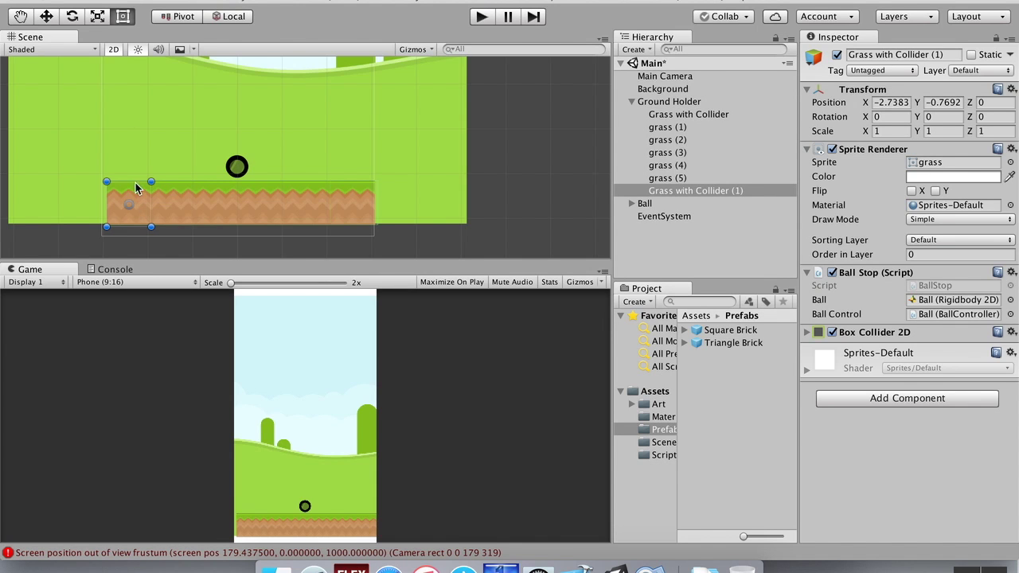
left_click(46, 16)
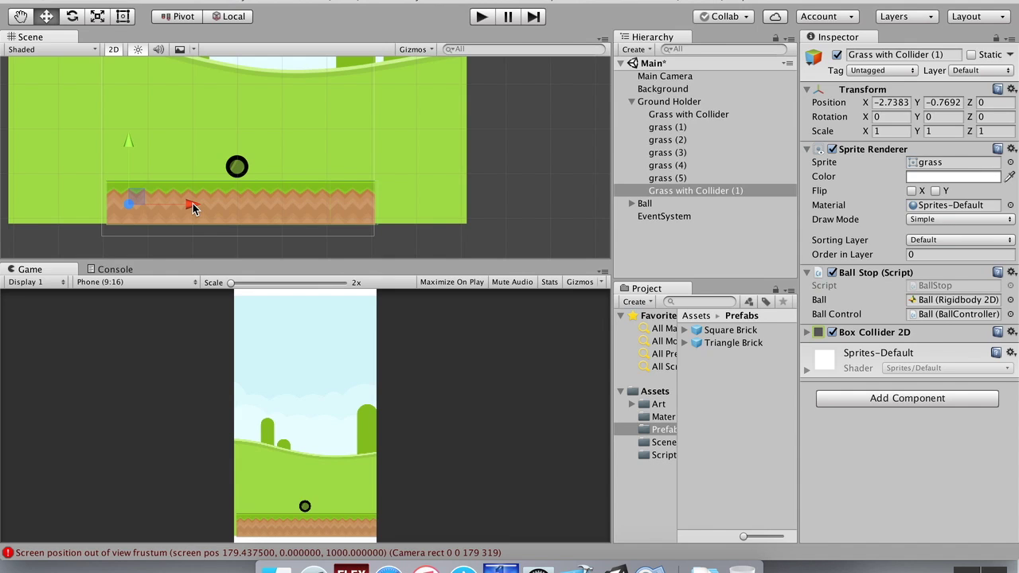
left_click_drag(194, 208, 150, 205)
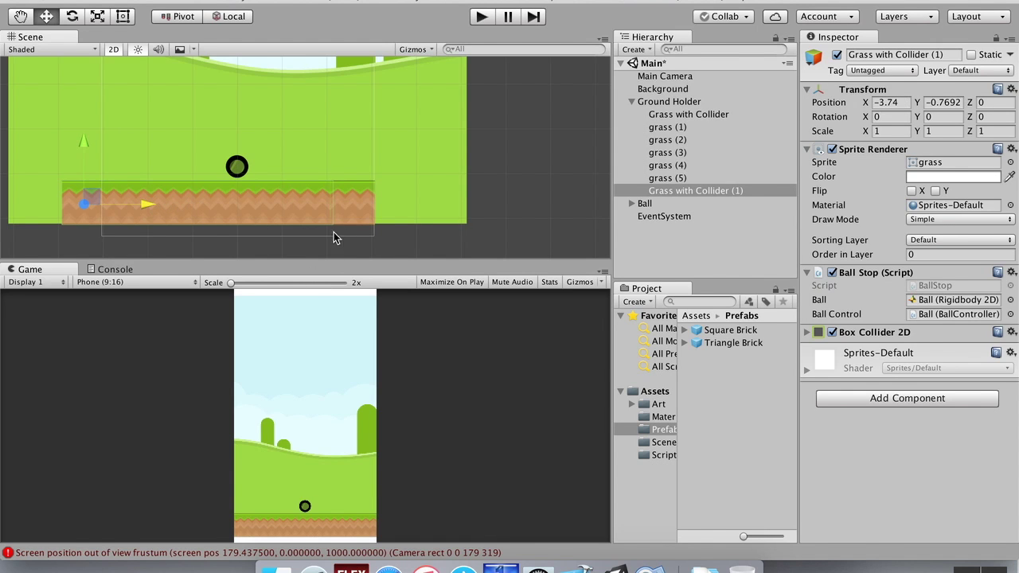
Step: Duplicate the rightmost grass tile and move the copy to X 3.26, extending the ground outward
left_click(353, 205)
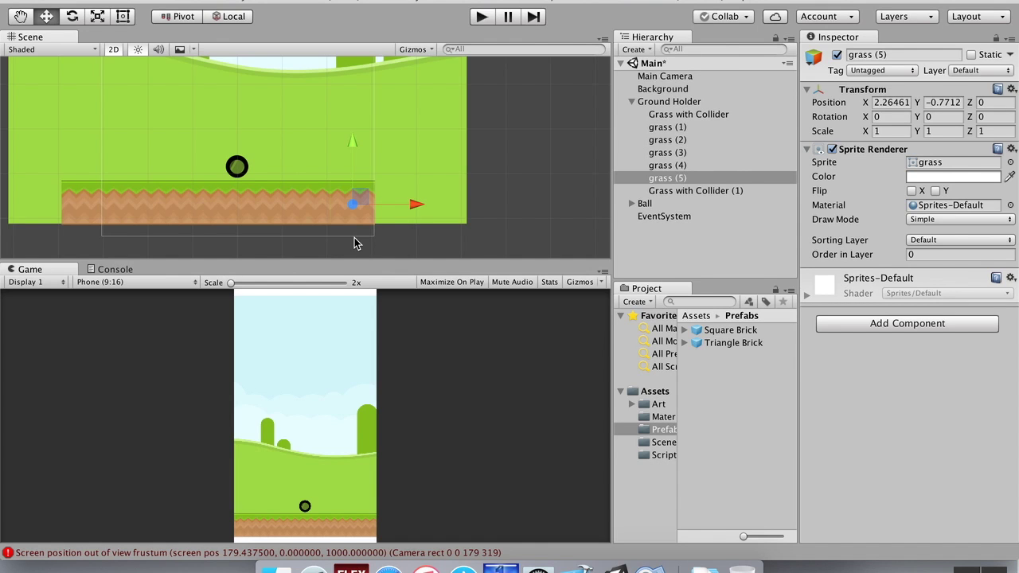
key("super+d")
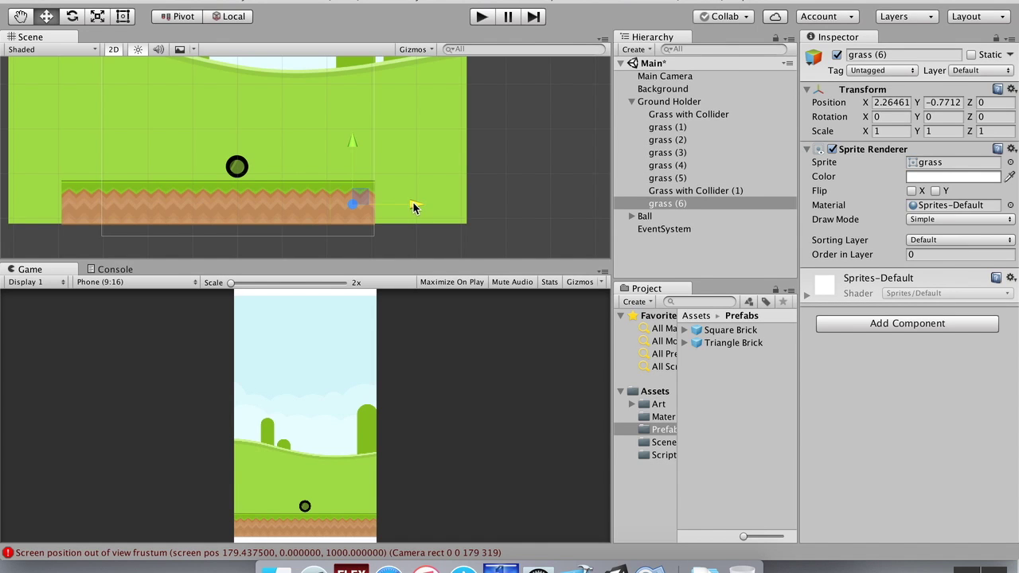
left_click_drag(429, 209, 473, 207)
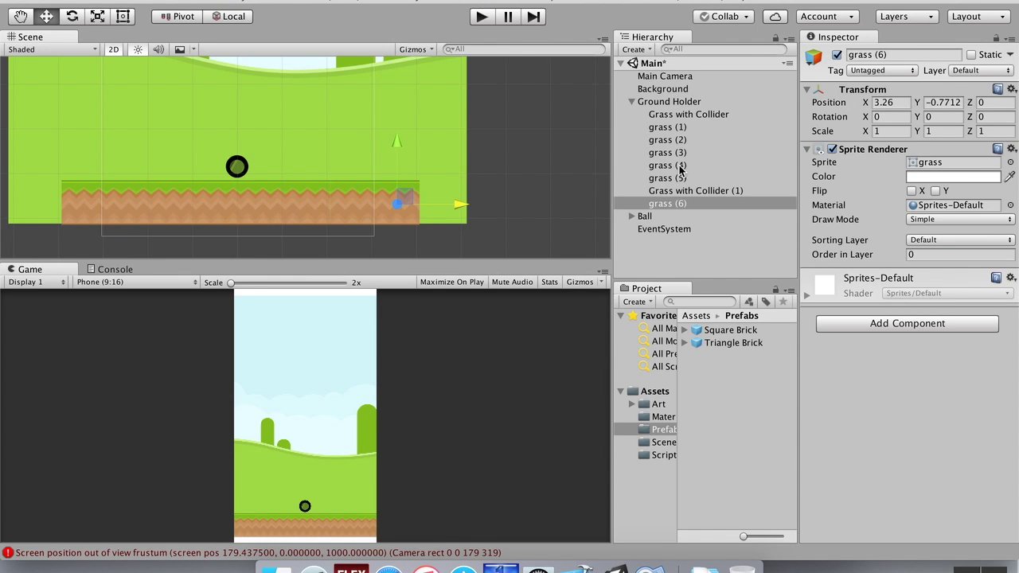
Step: Lower all grass tiles in Ground Holder to the camera frame's bottom edge, and move the ball down to Y -4.16
left_click(674, 116)
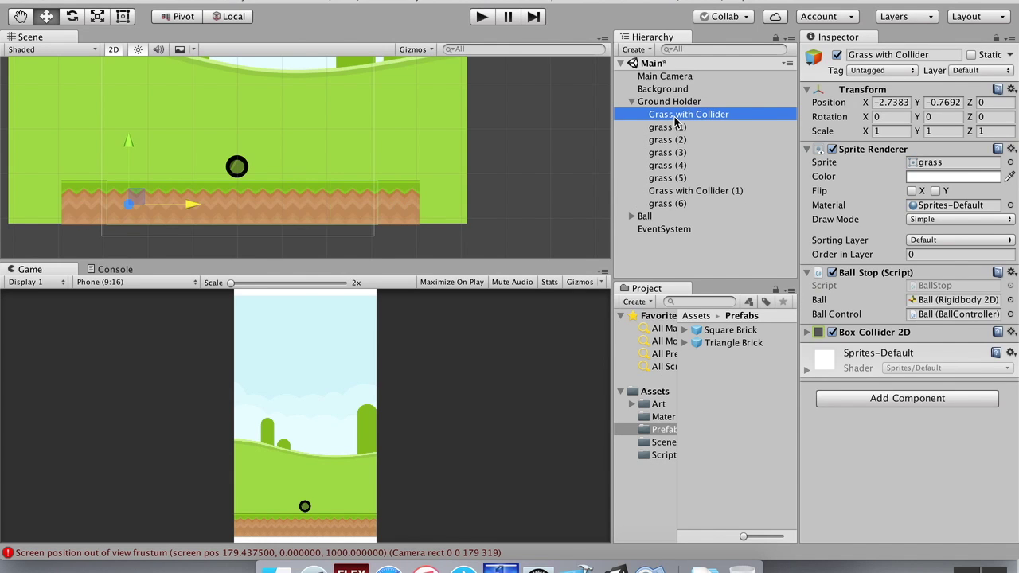
left_click(681, 203, "shift")
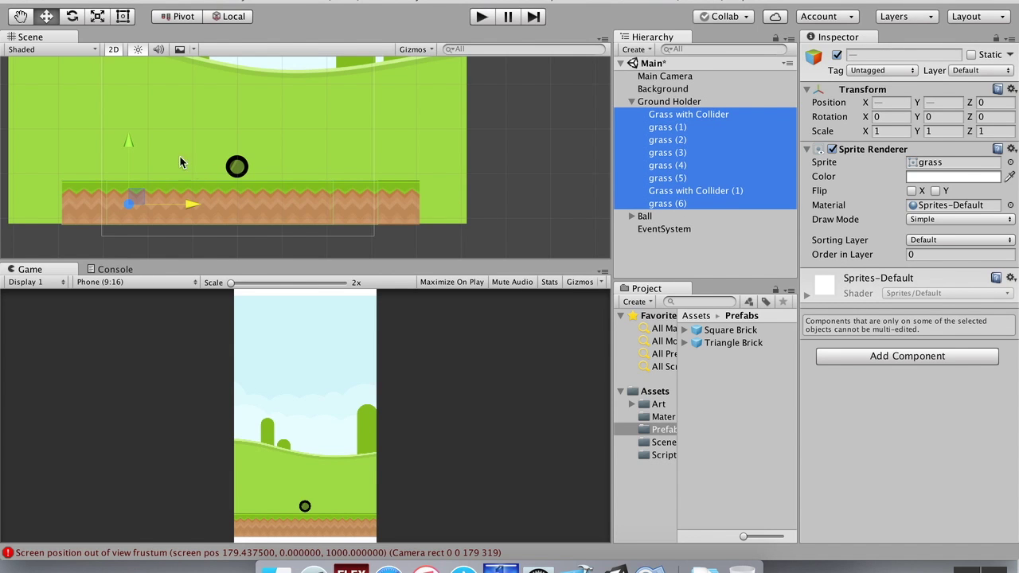
left_click_drag(128, 138, 128, 154)
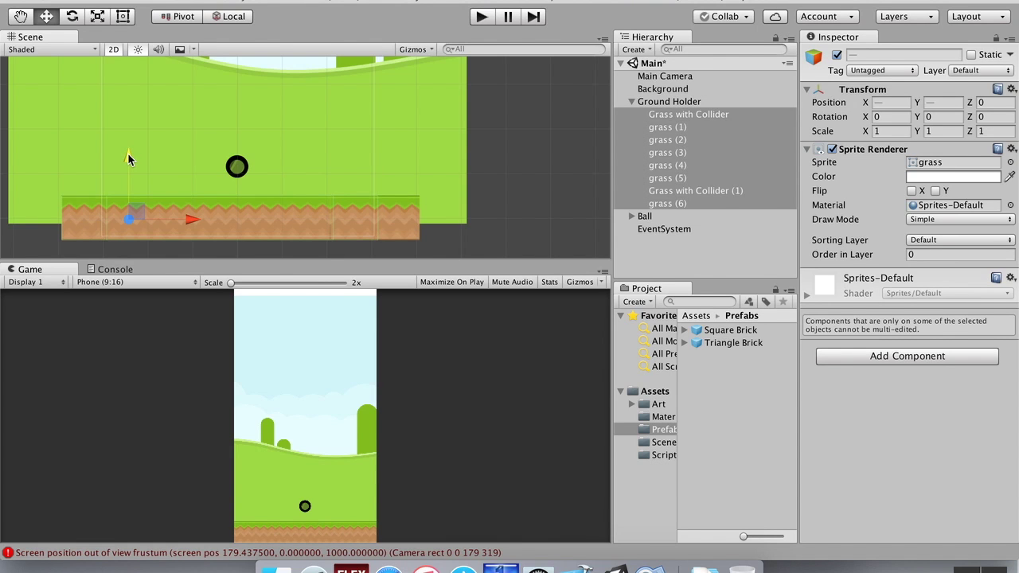
left_click(252, 168)
left_click_drag(235, 112, 235, 125)
Step: Play-test the scene by launching the ball once, and stop the game
left_click(482, 16)
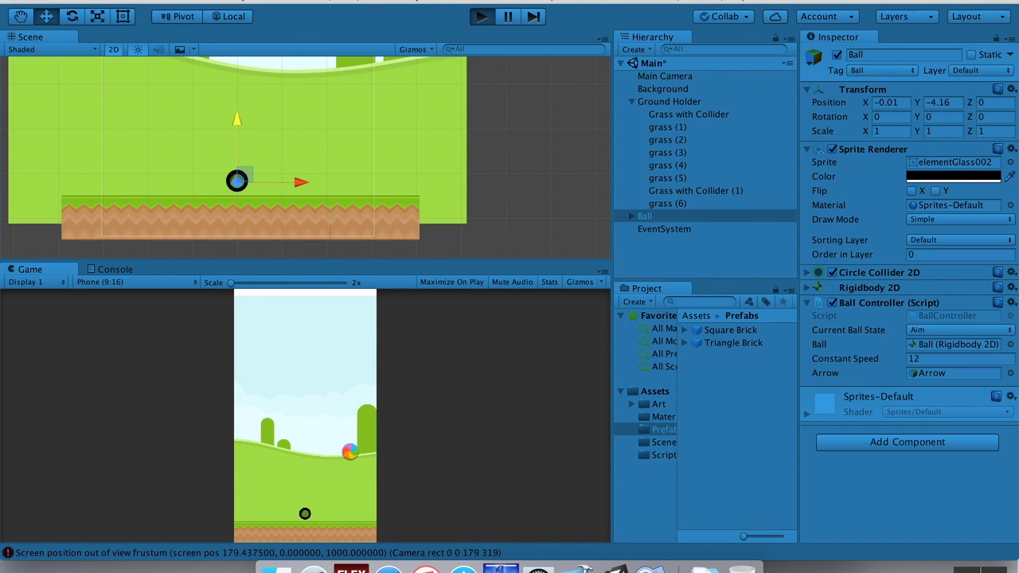
left_click(352, 485)
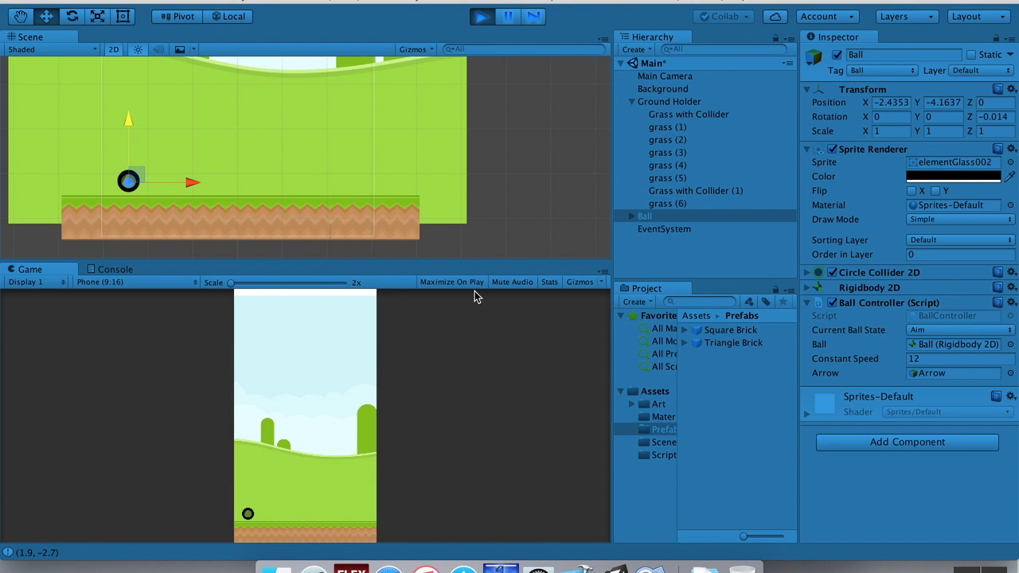
left_click(481, 18)
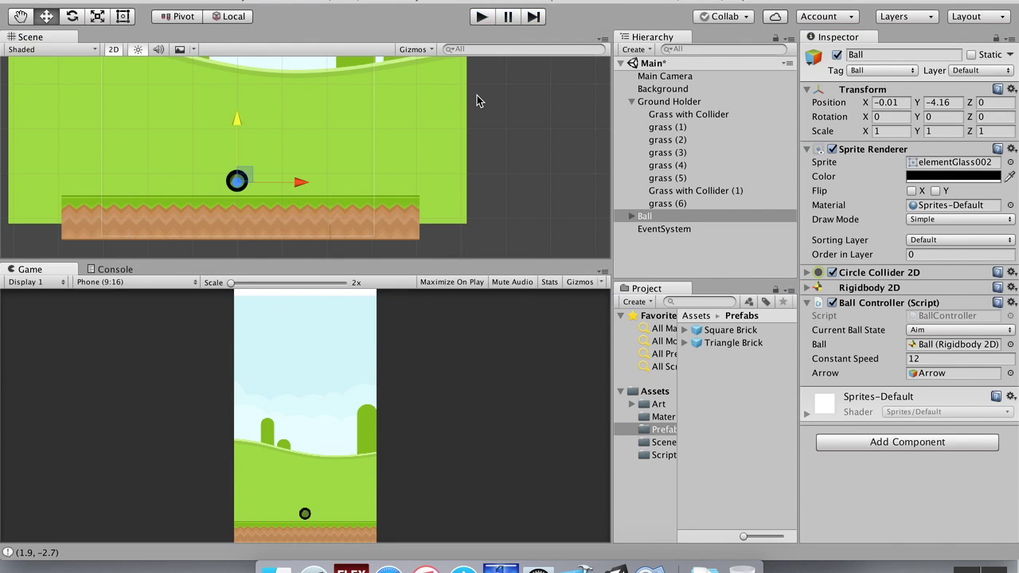
Step: Set the Background sprite's Y scale to 1.2 so it covers the camera frame's full height
scroll(476, 112, "up", 5)
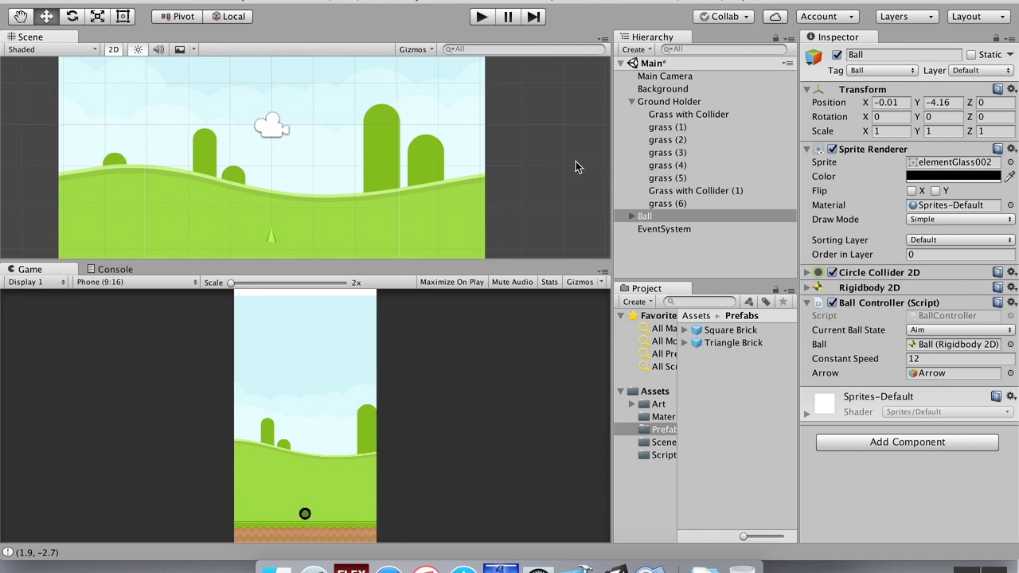
left_click(653, 90)
scroll(473, 153, "down", 3)
middle_click_drag(468, 146, 475, 237)
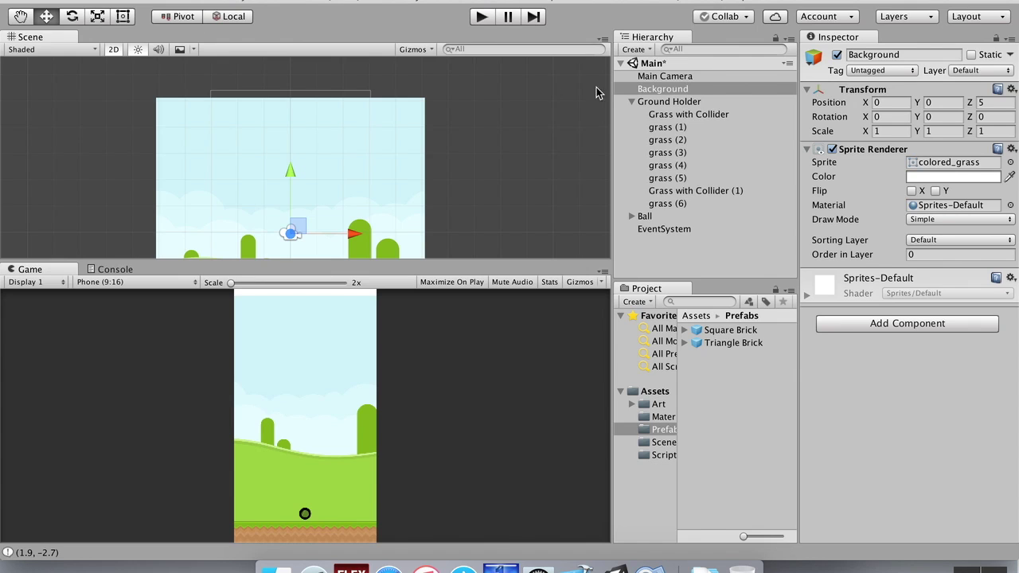
left_click(938, 132)
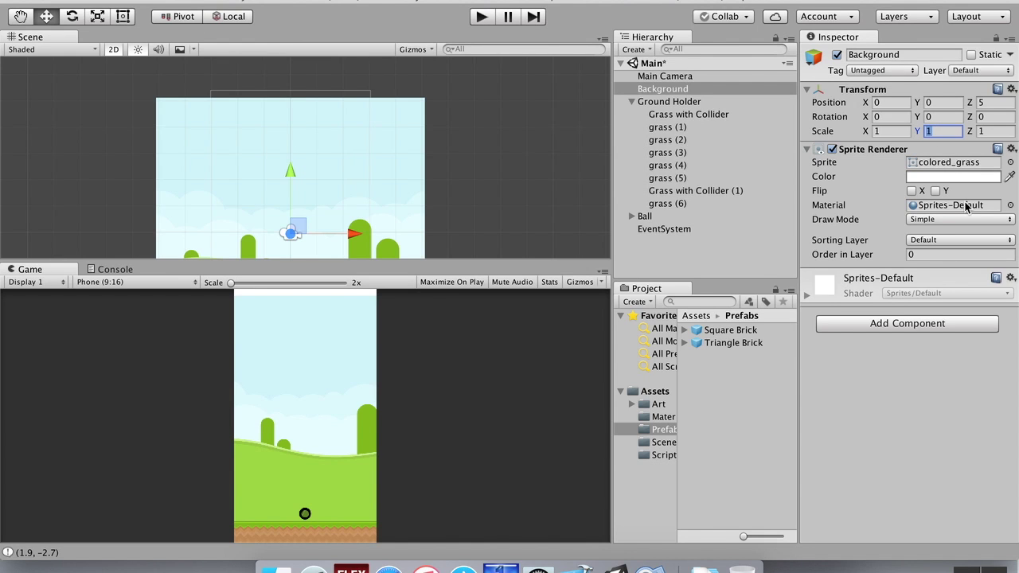
type("1.2")
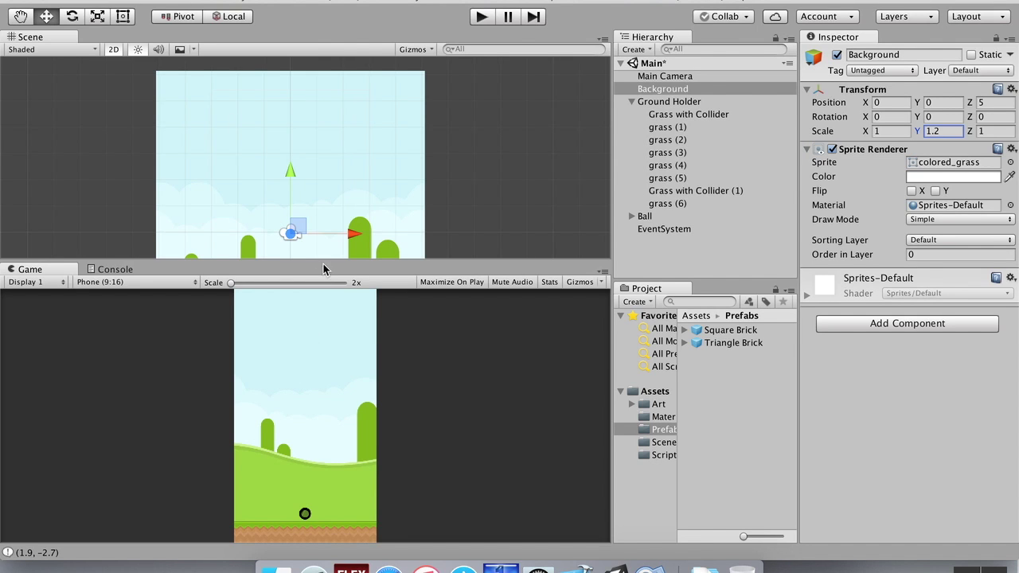
Step: Deactivate the Background object to leave the scene area clear
scroll(346, 199, "up", 2)
middle_click_drag(346, 199, 337, 53)
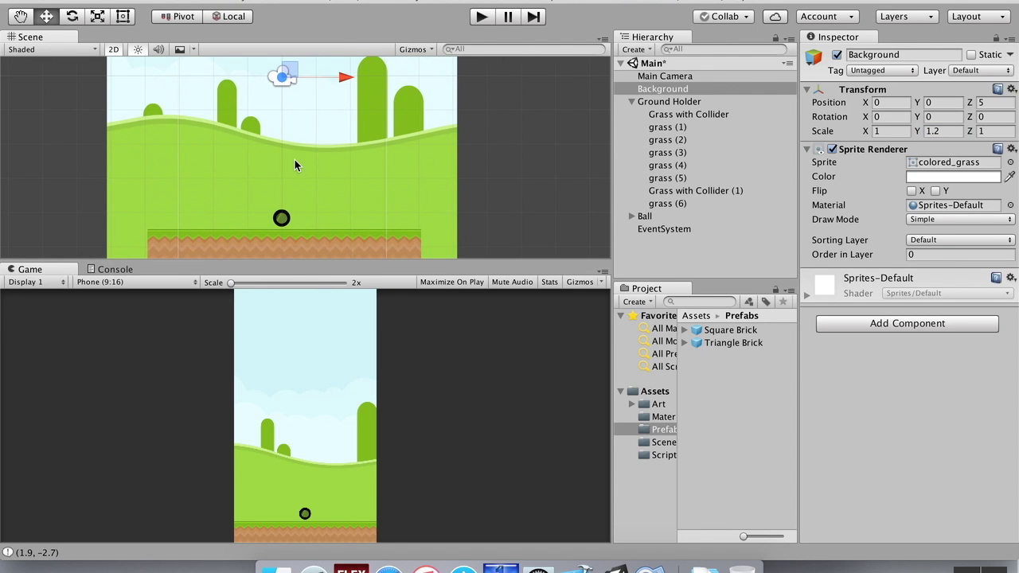
scroll(296, 165, "up", 1)
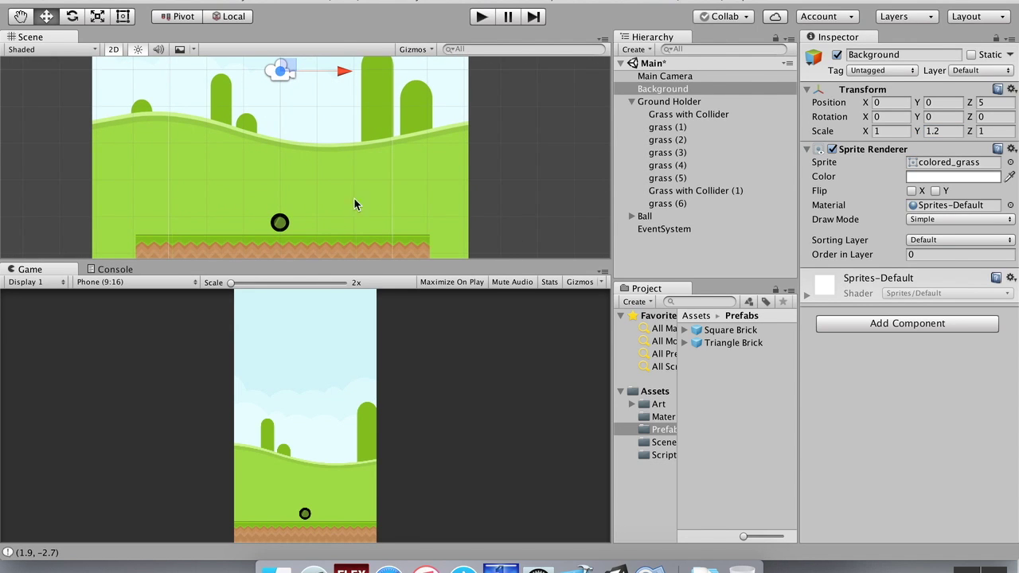
key("f")
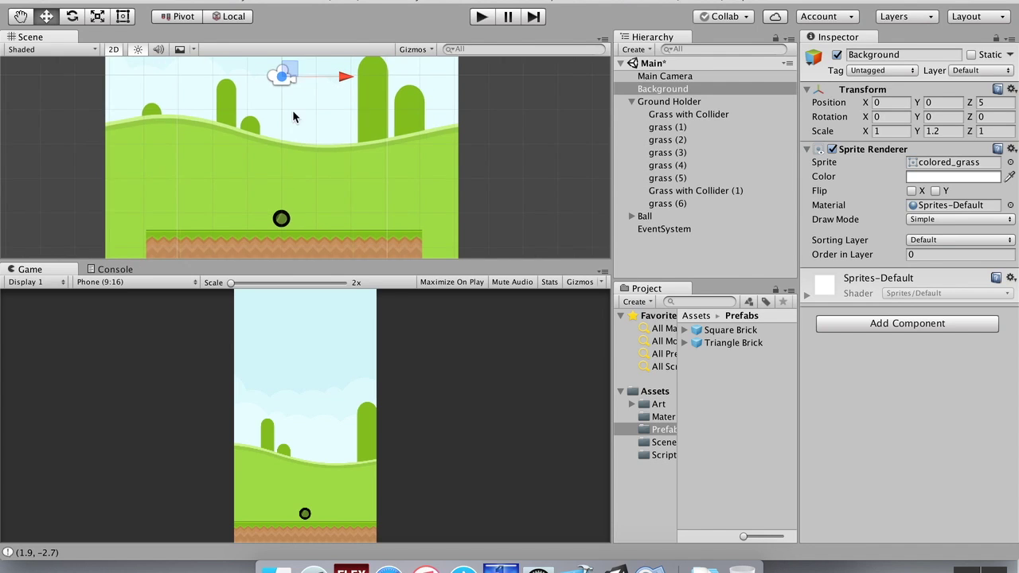
scroll(353, 143, "up", 4)
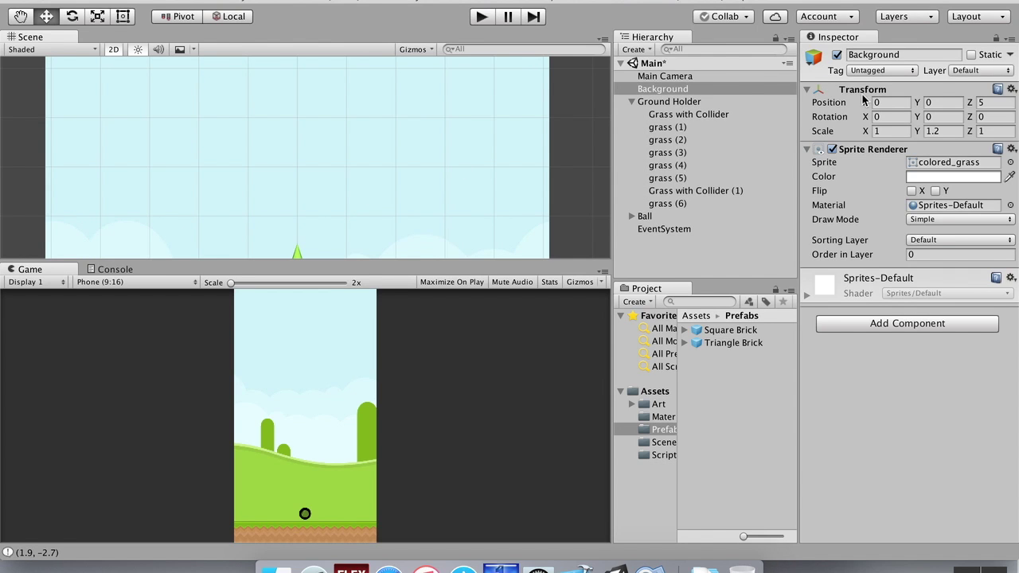
left_click(837, 54)
Step: Collapse Ground Holder and create an empty root-level object named Spawn Point 1
scroll(371, 122, "down", 1)
middle_click_drag(372, 123, 360, 186)
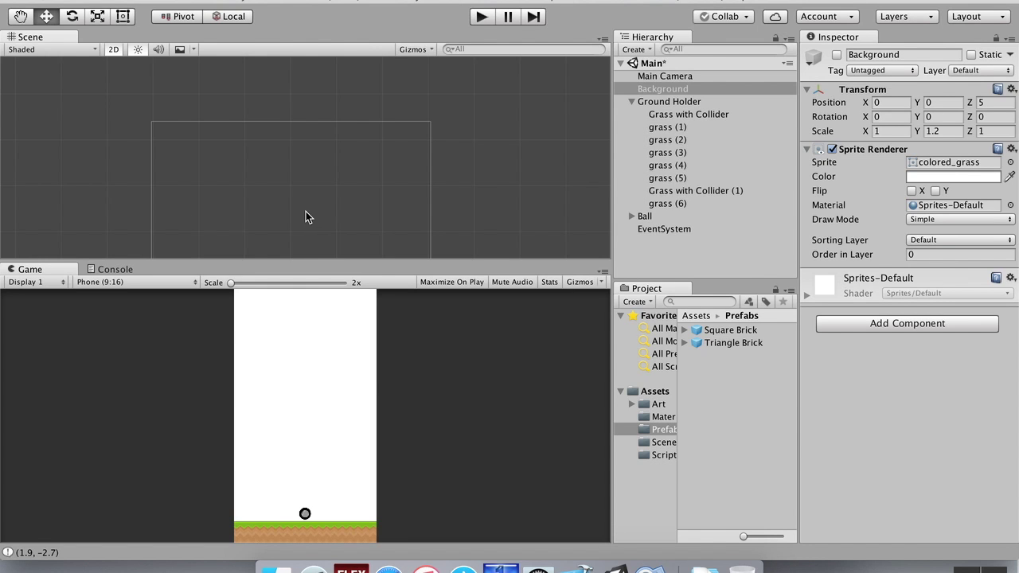
left_click(632, 101)
left_click(657, 151)
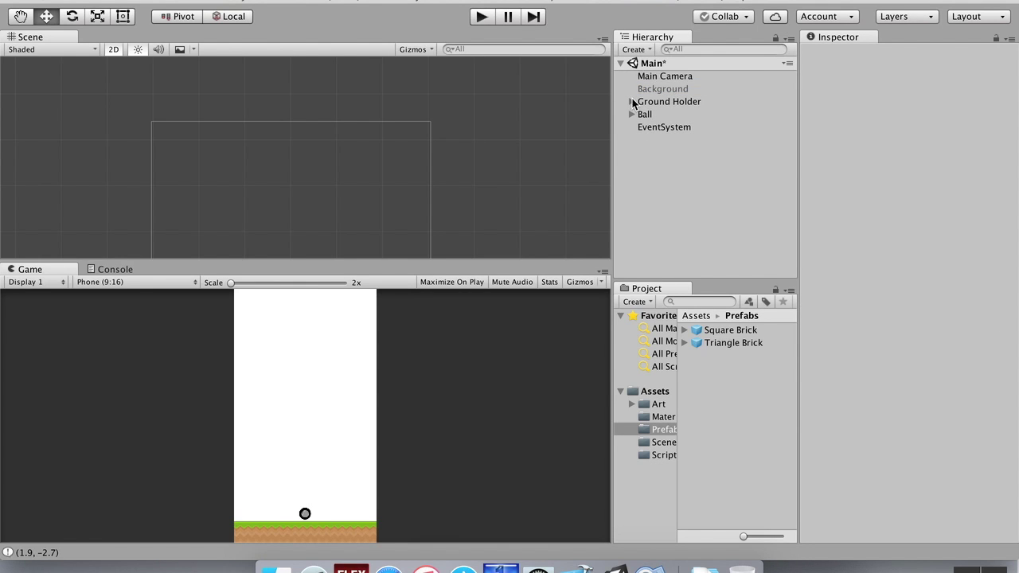
right_click(667, 164)
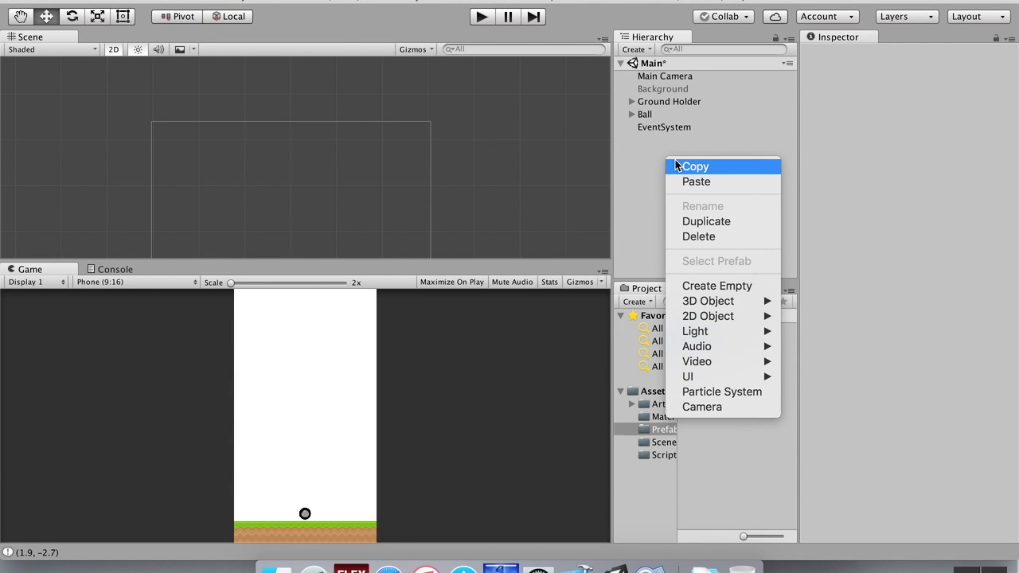
left_click(713, 284)
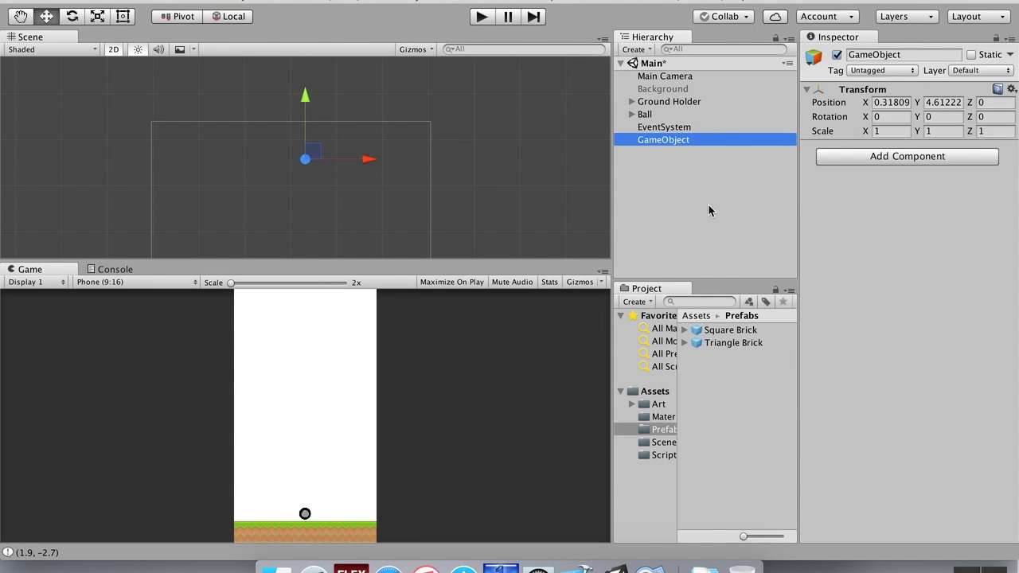
left_click(912, 55)
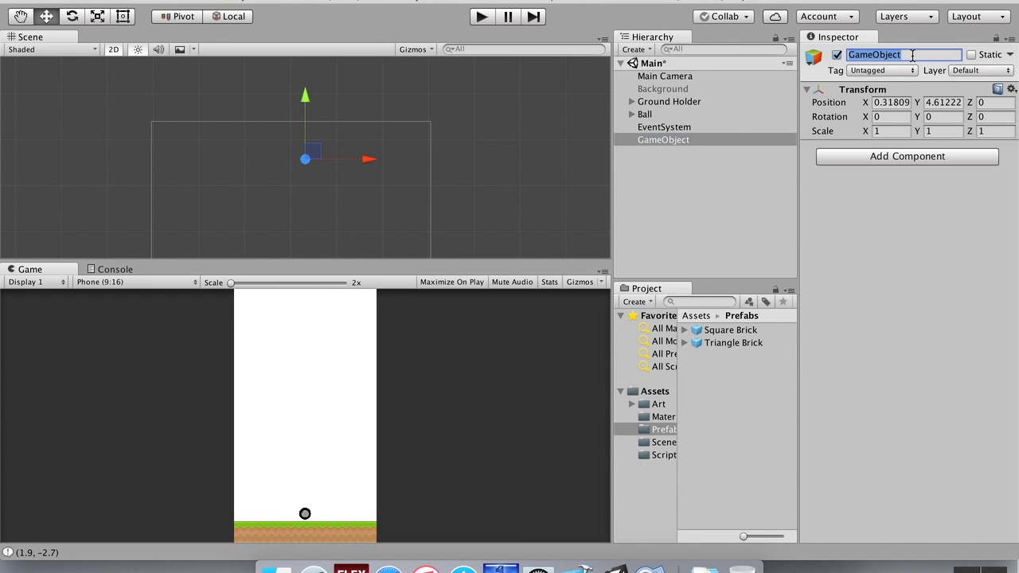
type("Spawn Point 1")
key("Return")
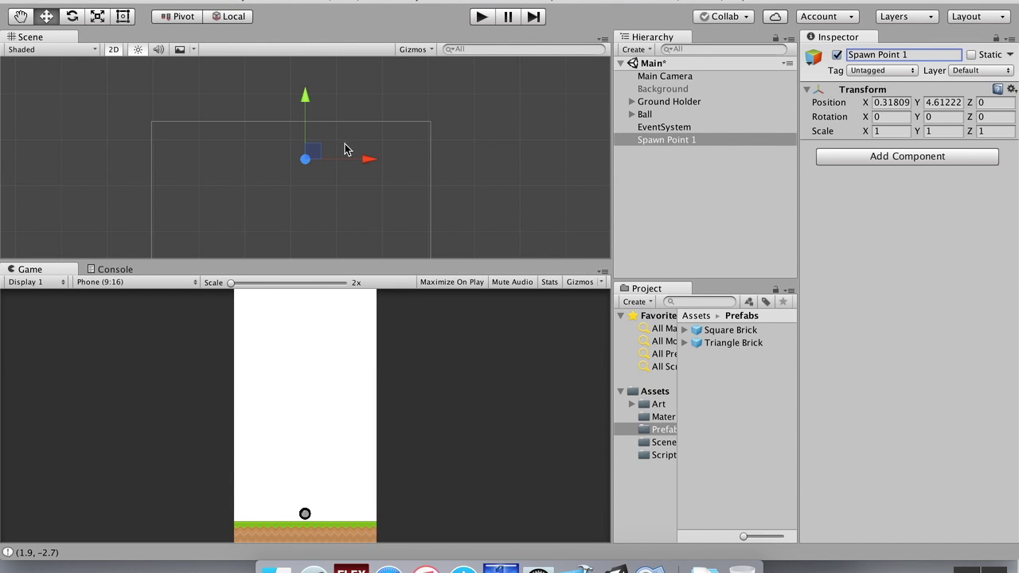
Step: Place Spawn Point 1 near the camera frame's upper-left corner at X -2.5, Y 3.5
left_click_drag(315, 154, 177, 199)
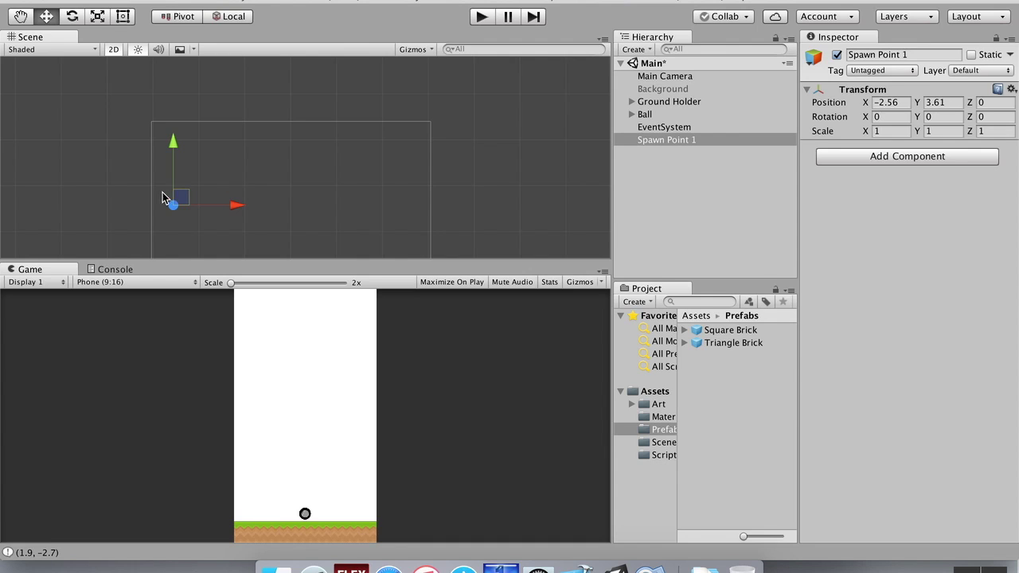
left_click(883, 104)
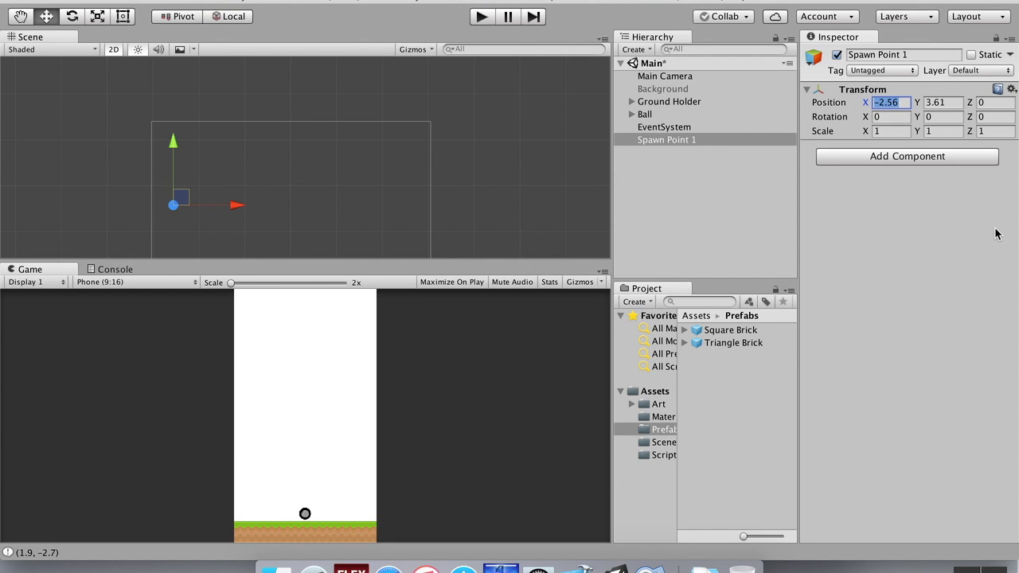
type("-2.5")
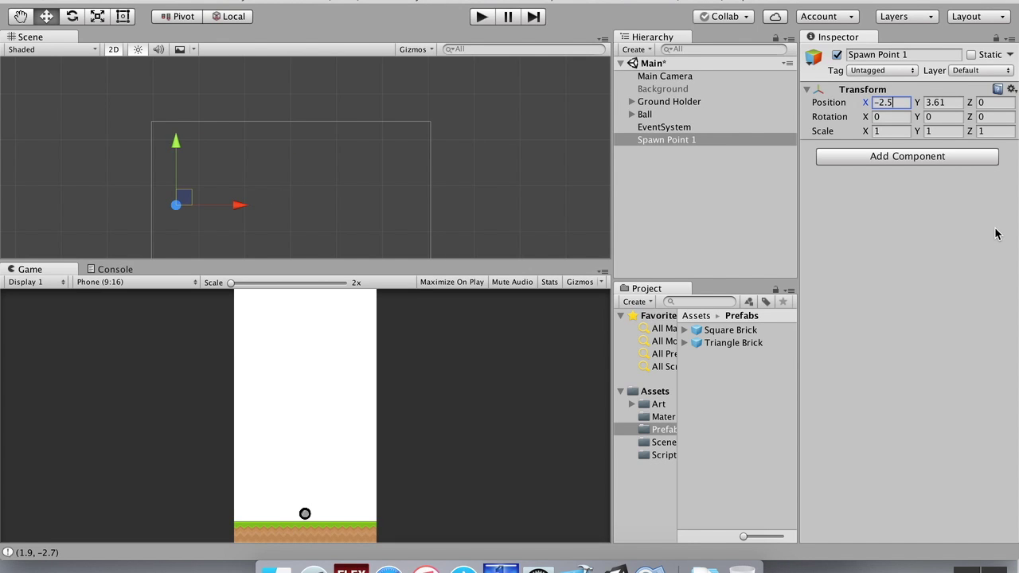
key("Tab")
type("3.5")
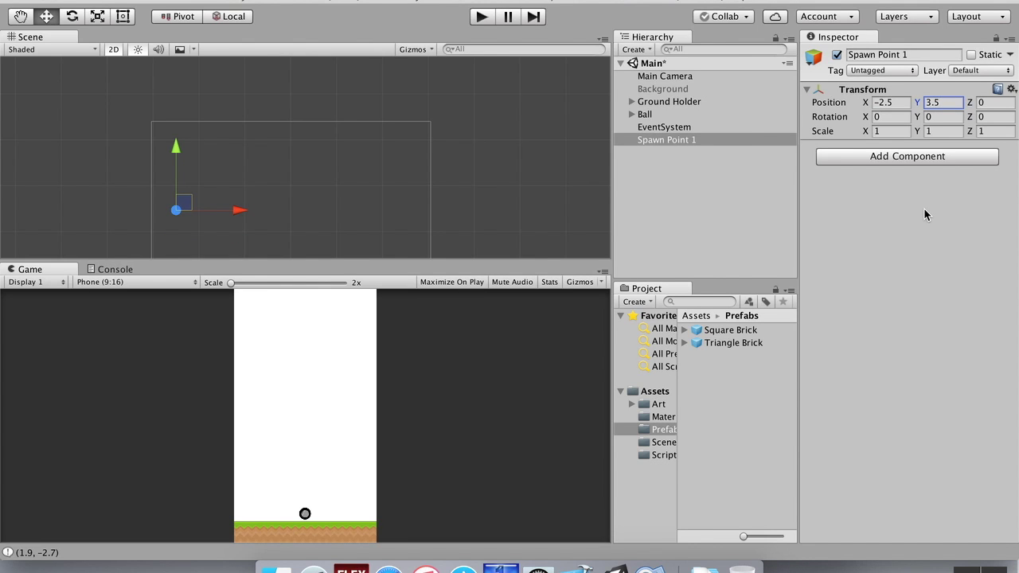
left_click(538, 195)
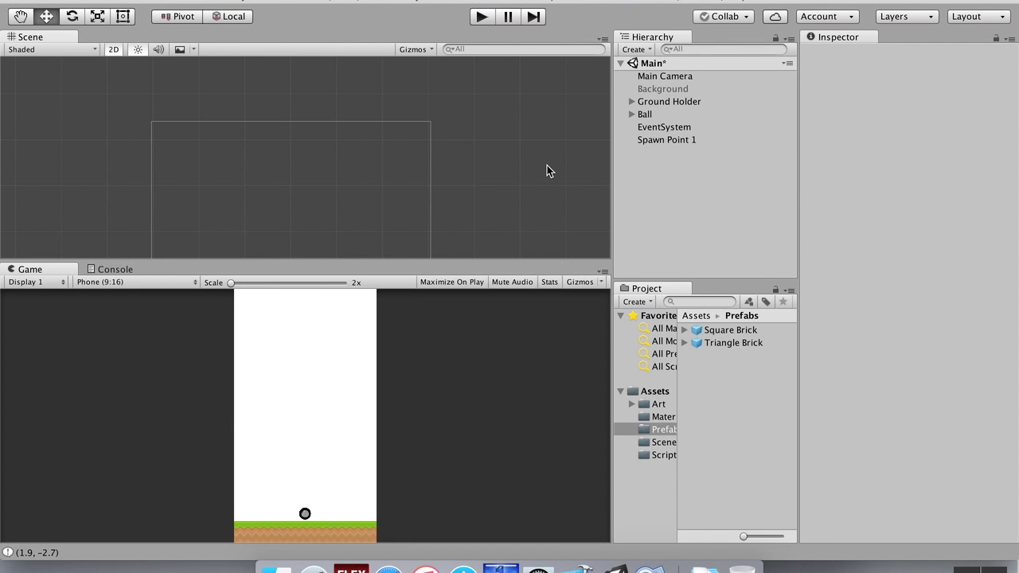
Step: Assign the gray circle icon to Spawn Point 1 so it can be seen and selected in the scene
left_click(643, 141)
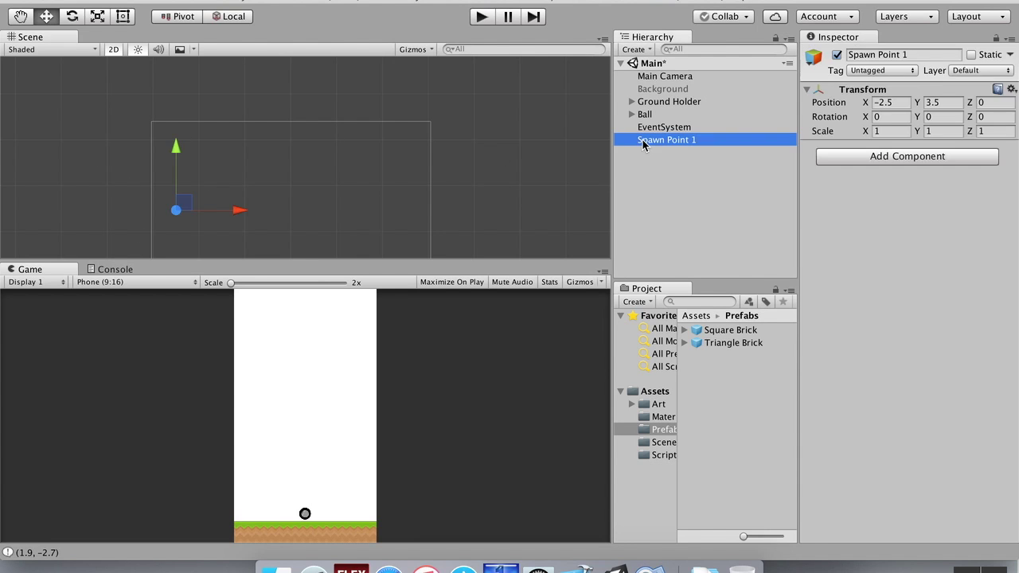
left_click(814, 57)
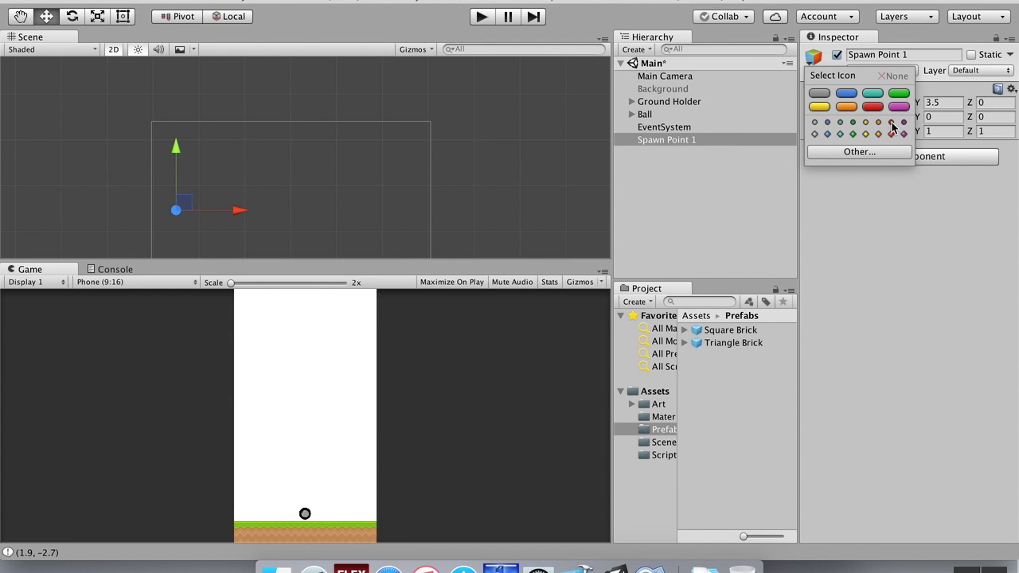
left_click(815, 123)
left_click(847, 233)
left_click(570, 238)
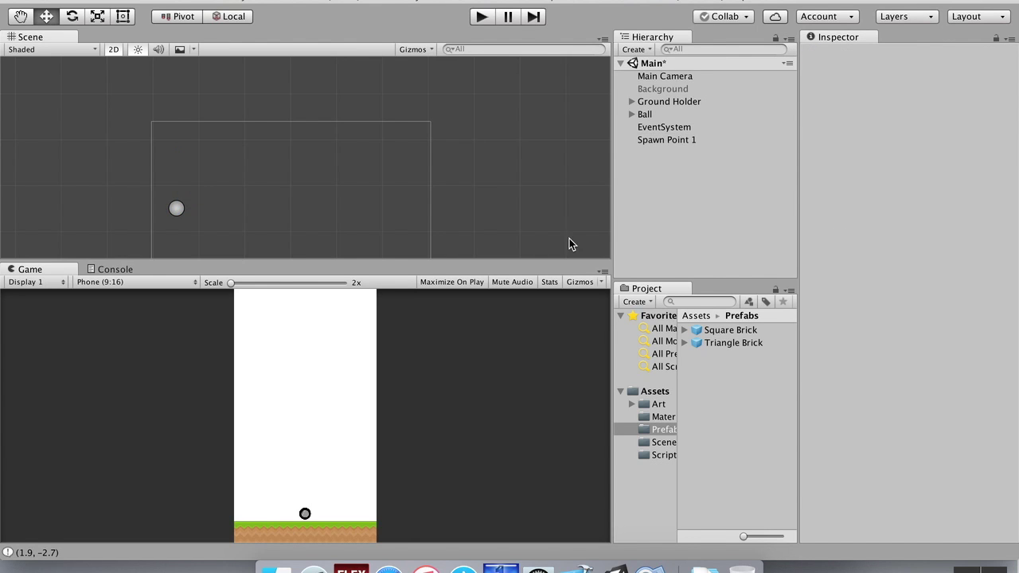
left_click(177, 210)
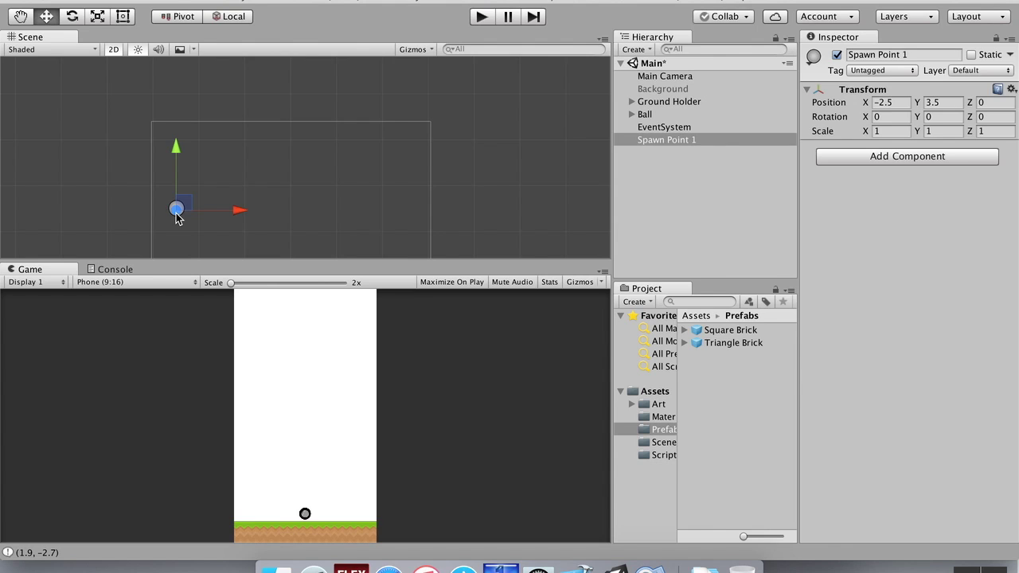
left_click(496, 217)
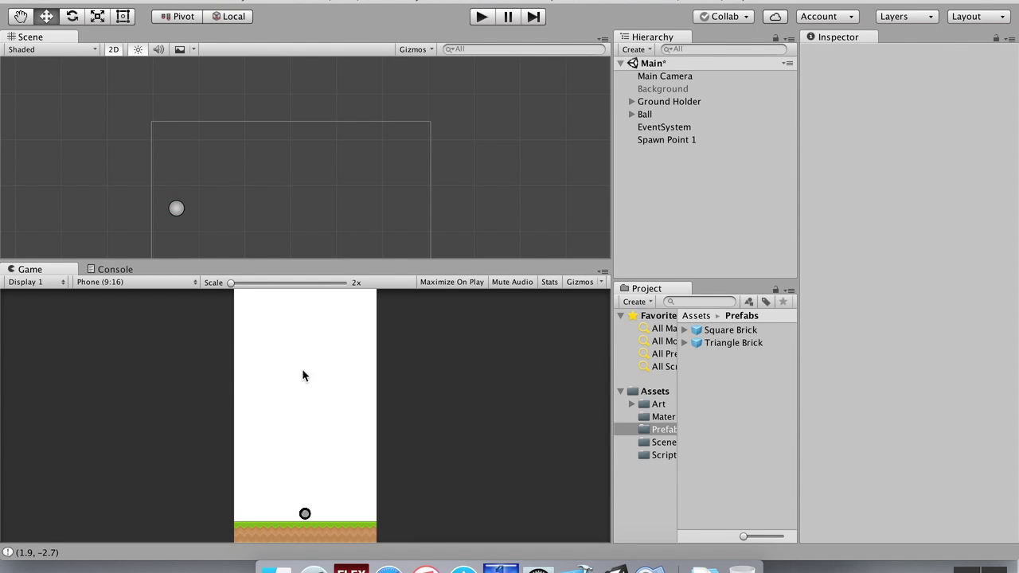
Step: Duplicate Spawn Point 1, move the copy to X -1.5, and rename it Spawn Point 2
left_click(674, 142)
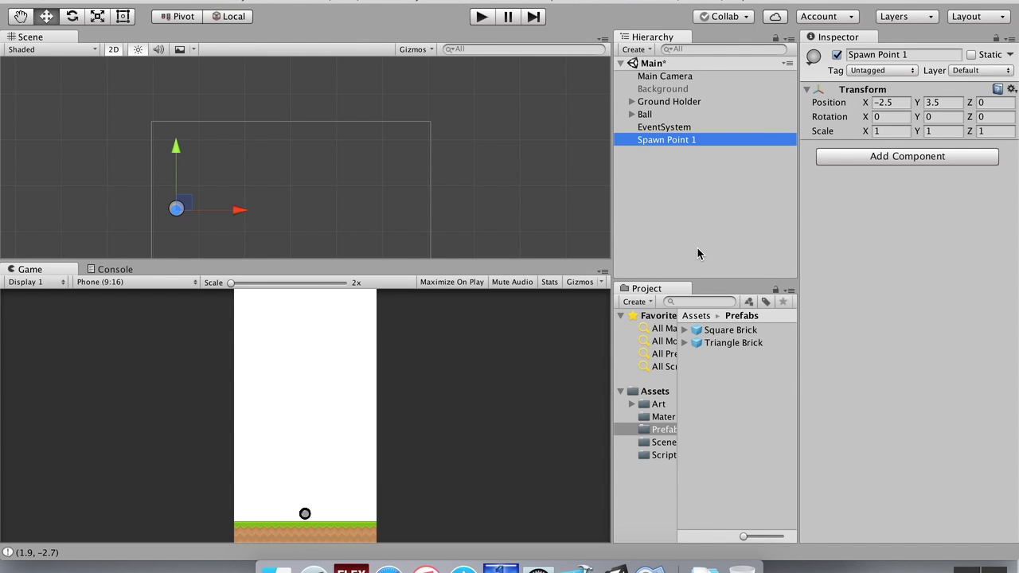
key("super+d")
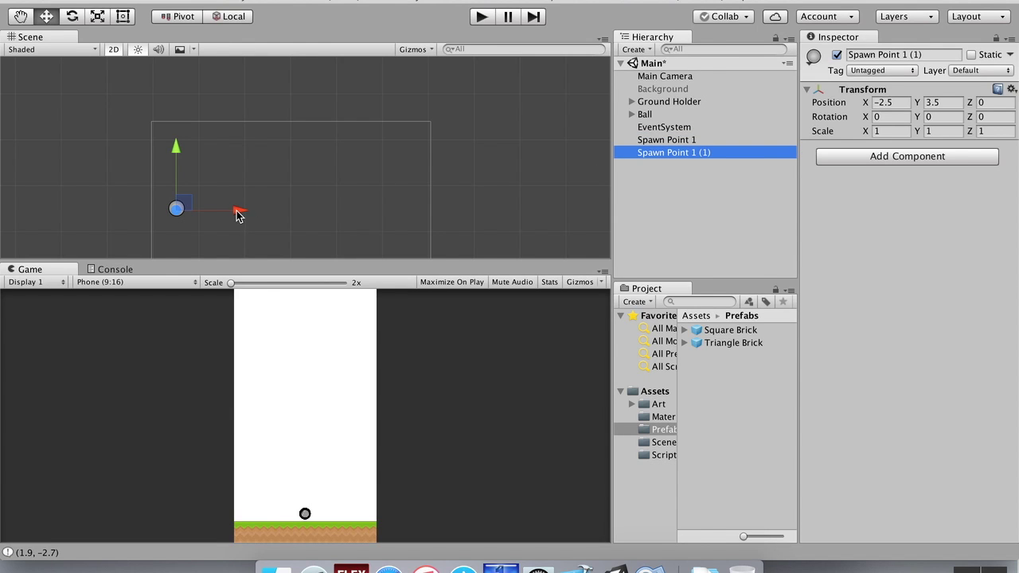
left_click_drag(237, 213, 269, 213)
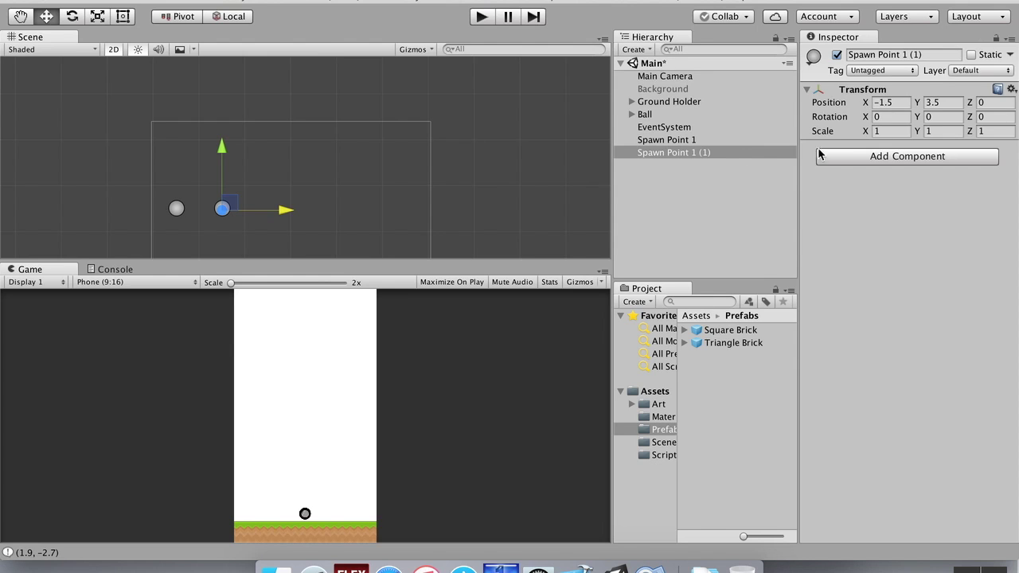
left_click(698, 154)
left_click(716, 154)
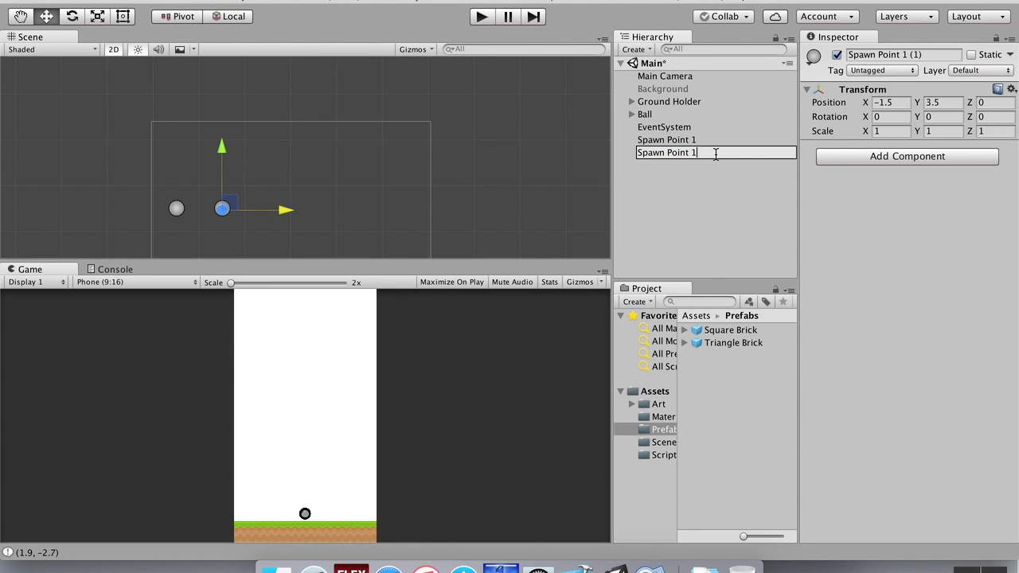
type("2")
key("Return")
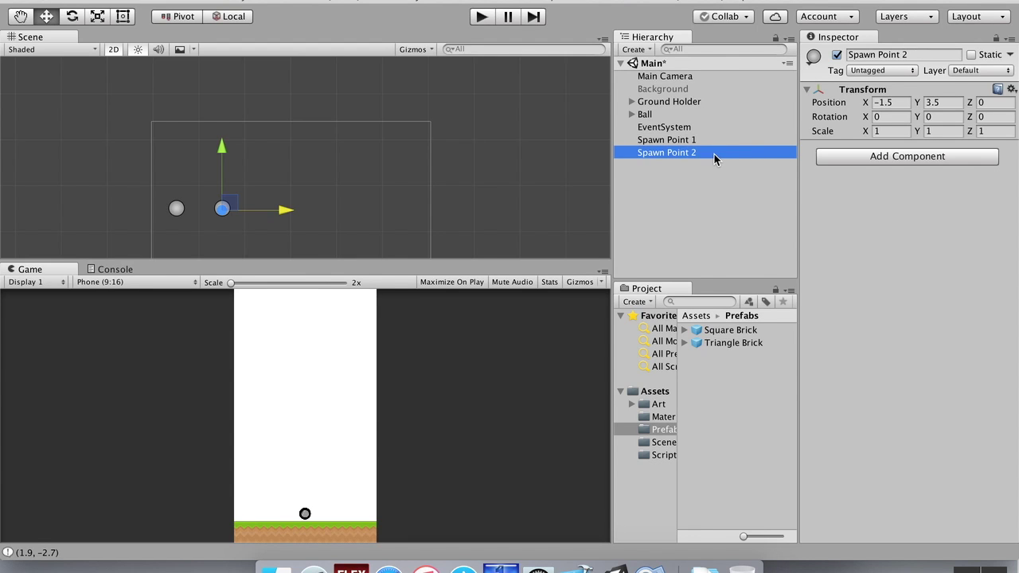
Step: Duplicate Spawn Point 2, move the copy to X -0.5, and rename it Spawn Point 3
key("super+d")
left_click_drag(289, 217, 329, 212, "super")
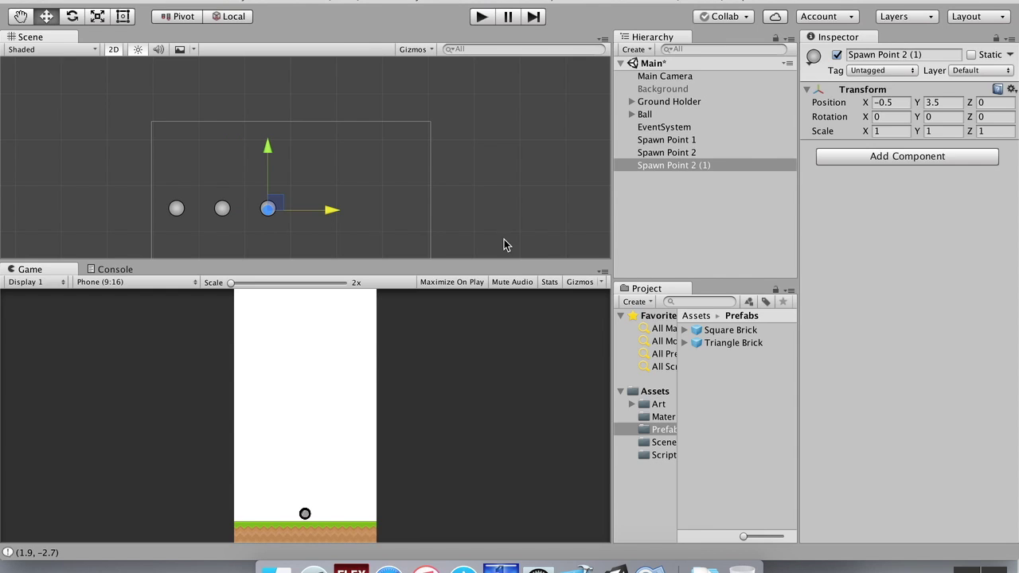
left_click(717, 169)
left_click(716, 166)
left_click(716, 166)
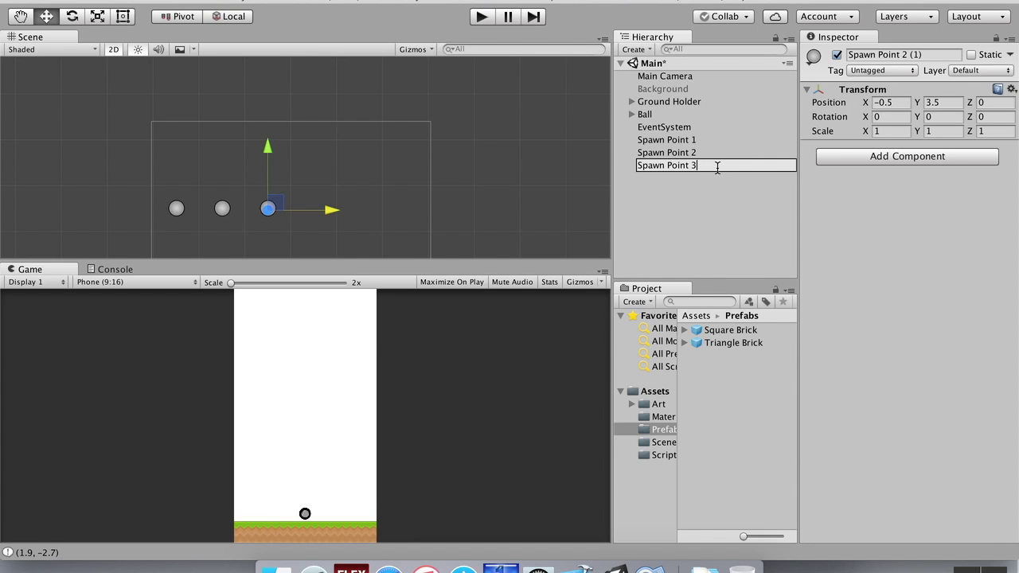
key("Return")
Step: Duplicate Spawn Point 3, move the copy to X 0.5, and rename it Spawn Point 4
key("super+d")
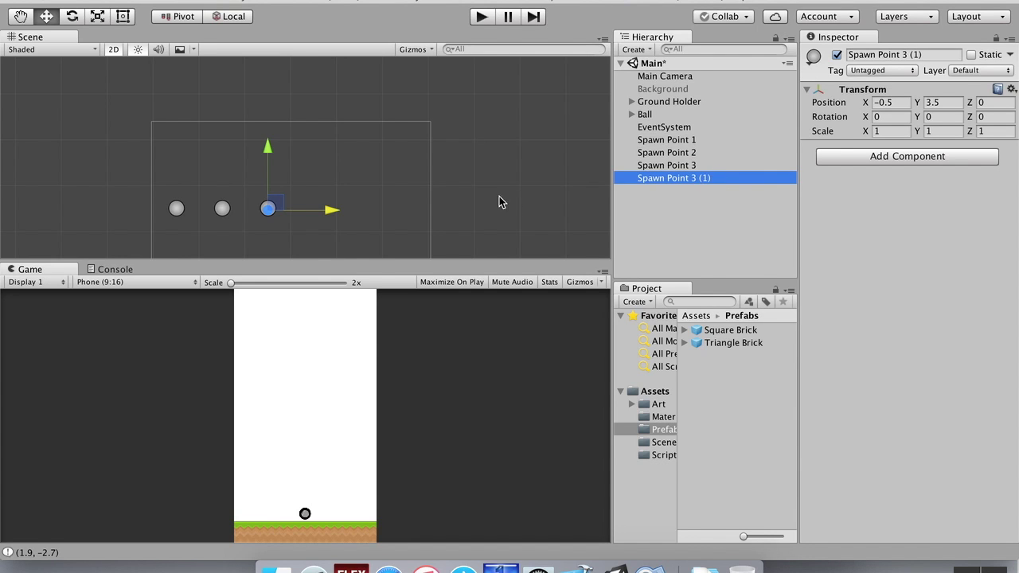
left_click_drag(334, 215, 364, 220)
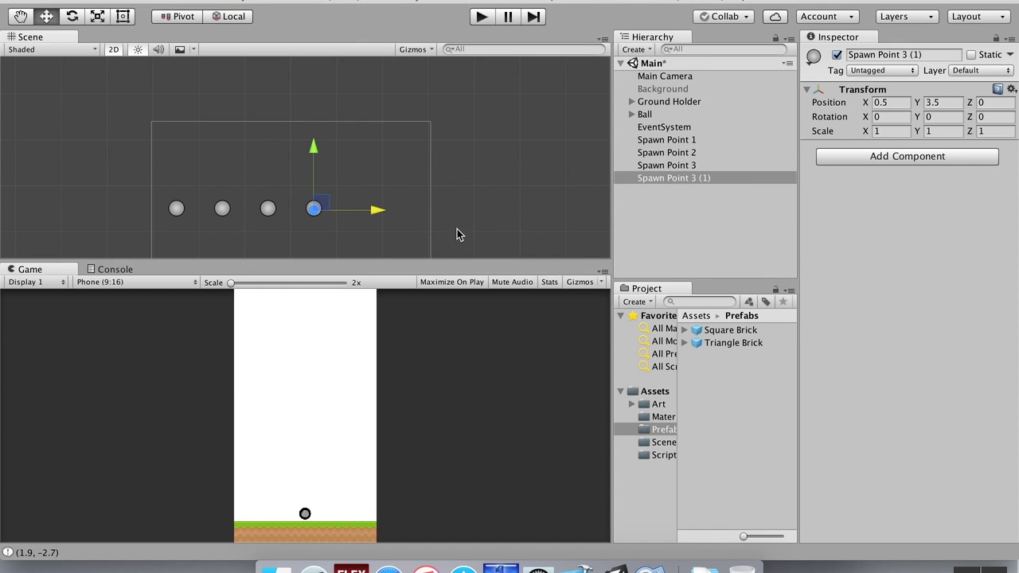
left_click(760, 178)
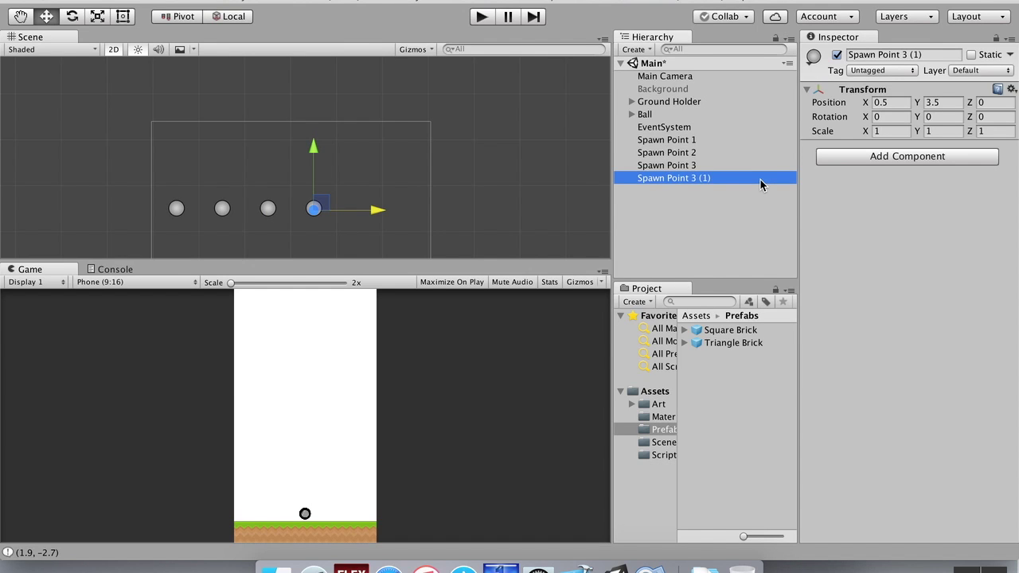
key("Return")
left_click(760, 179)
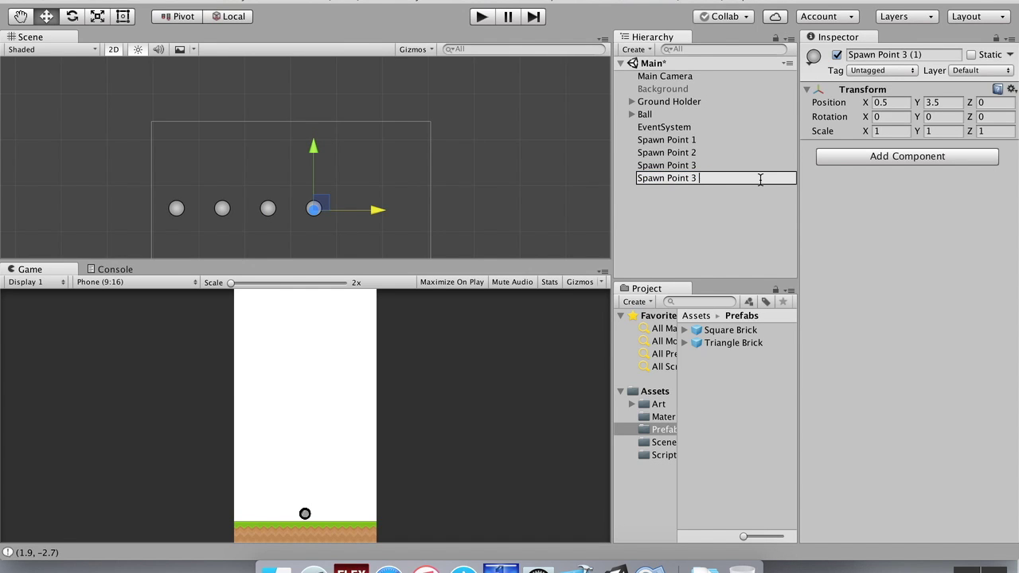
type("4")
key("Return")
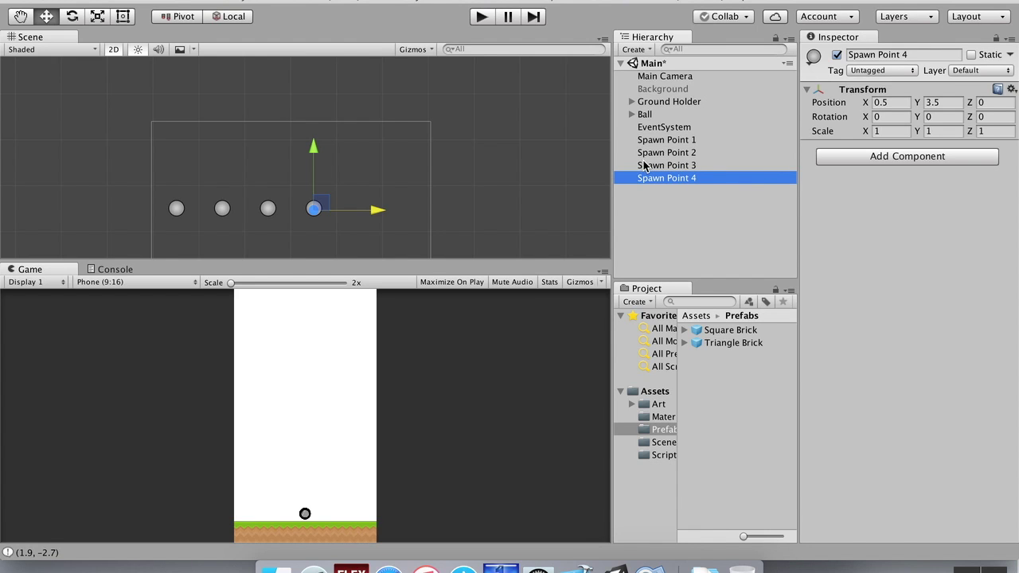
Step: Duplicate Spawn Point 4, move the copy to X 1.5, and rename it Spawn Point 5
key("super+d")
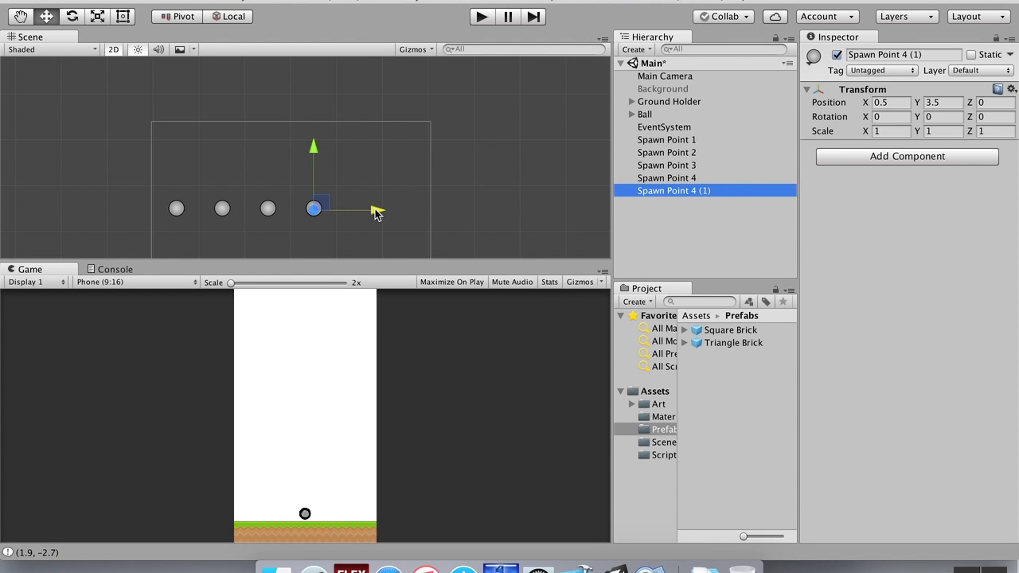
left_click_drag(379, 210, 425, 212, "super")
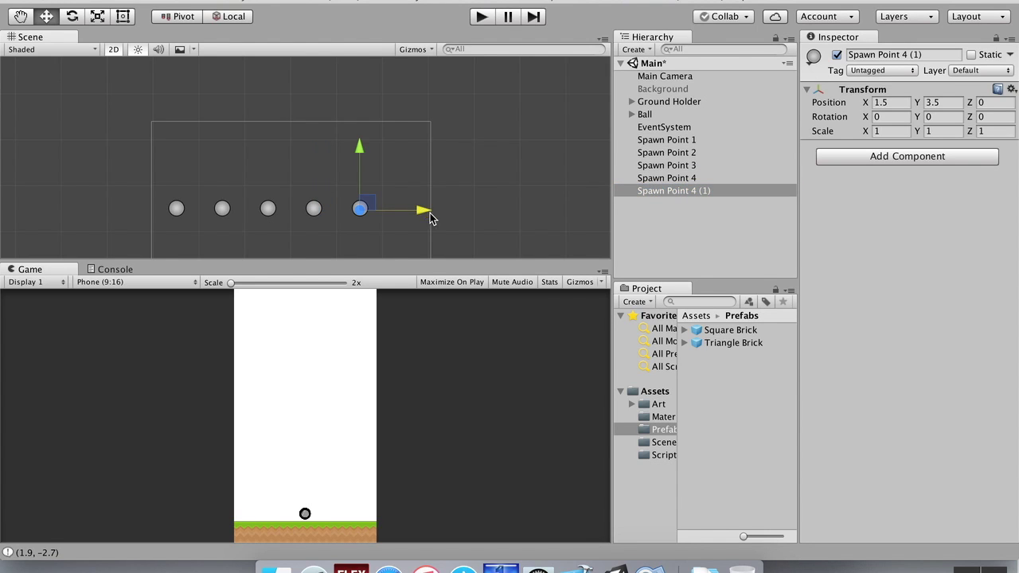
left_click(717, 192)
key("Return")
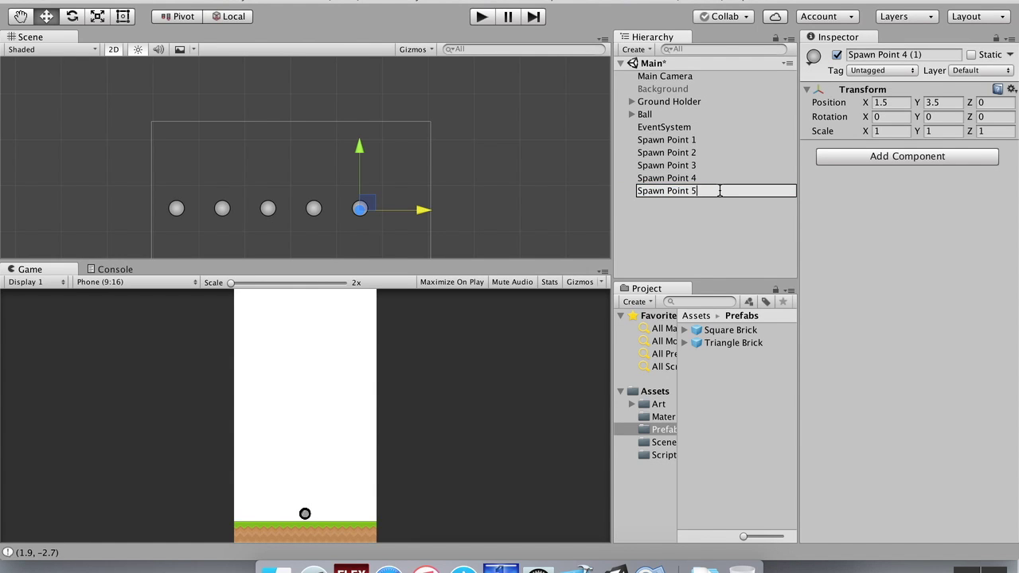
key("Return")
Step: Duplicate Spawn Point 5, move the copy to X 2.5, and rename it Spawn Point 6
key("super+d")
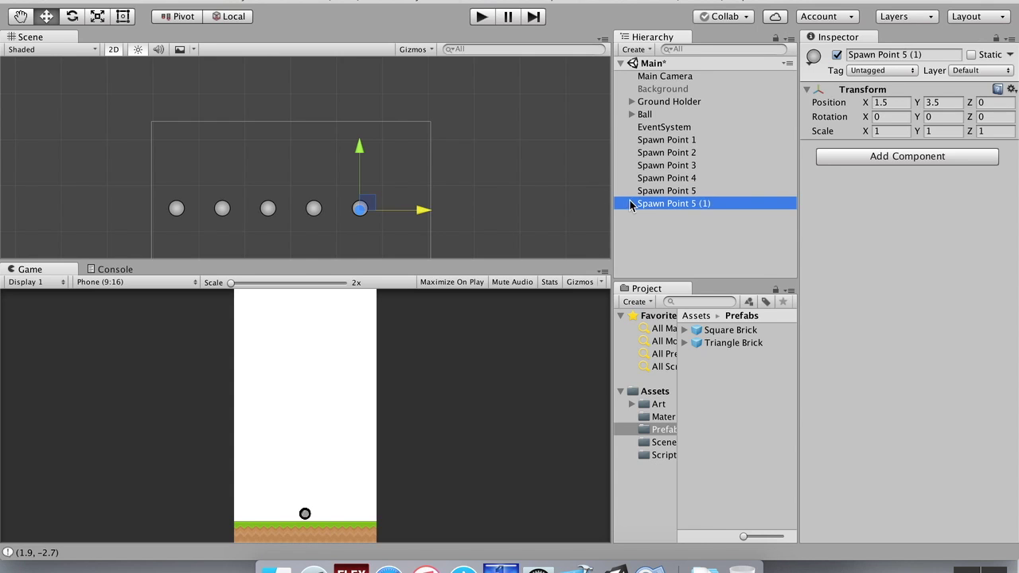
left_click_drag(421, 209, 448, 213)
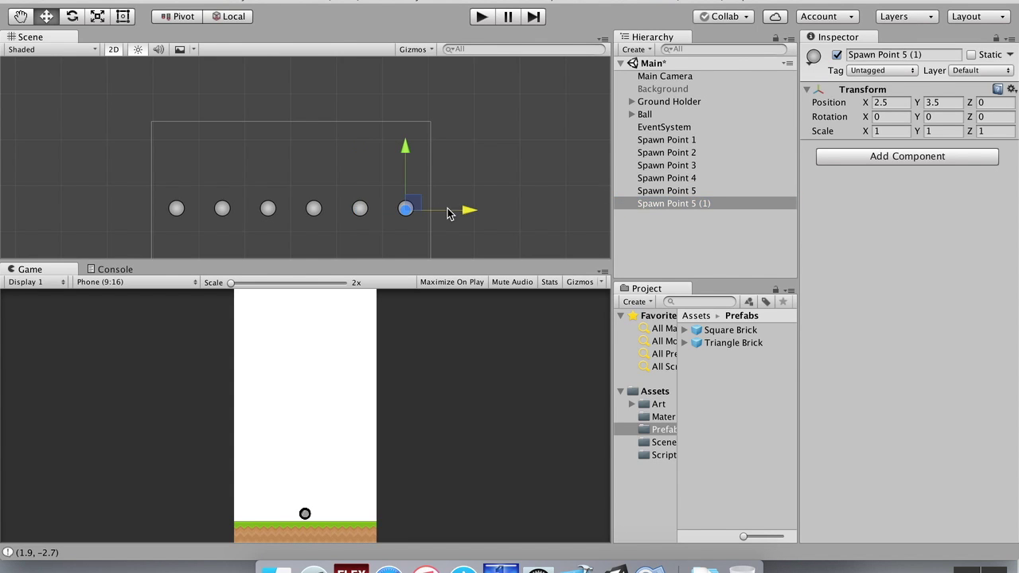
left_click(722, 205)
key("Return")
key("Right")
key("BackSpace")
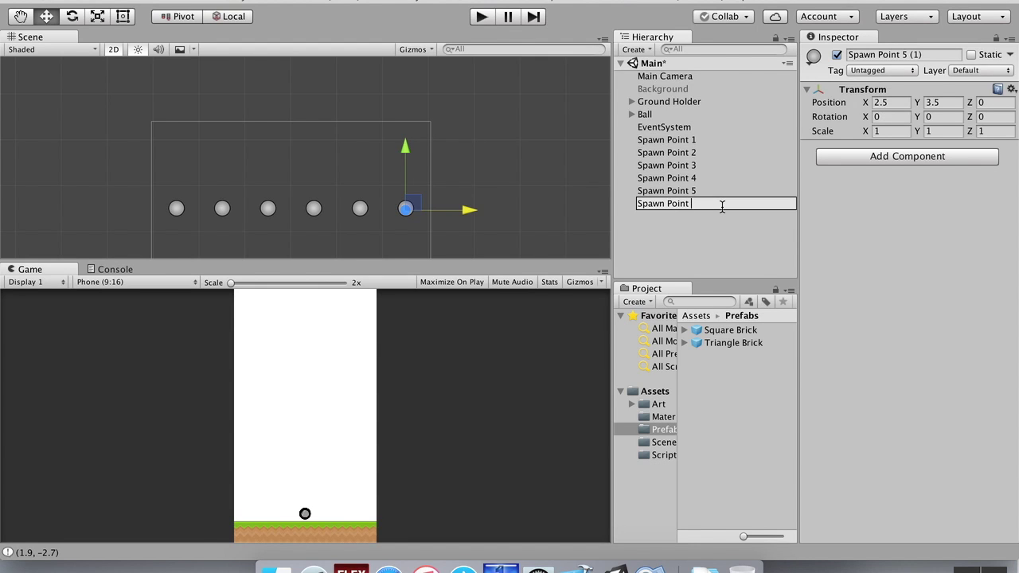
type("6")
key("Return")
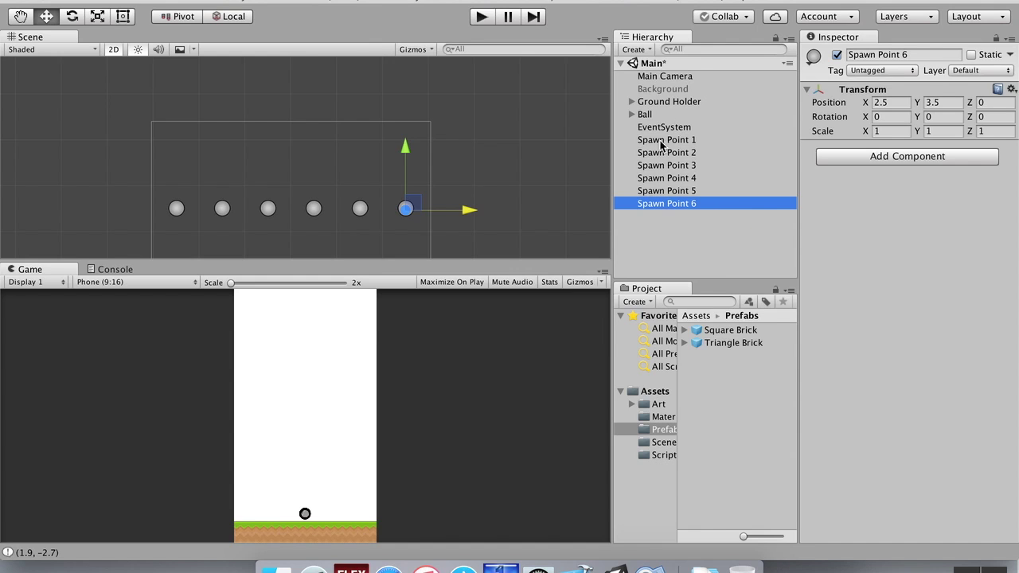
Step: Create an empty game object at the root of the scene and name it SpawnPoints
left_click(661, 253)
right_click(661, 241)
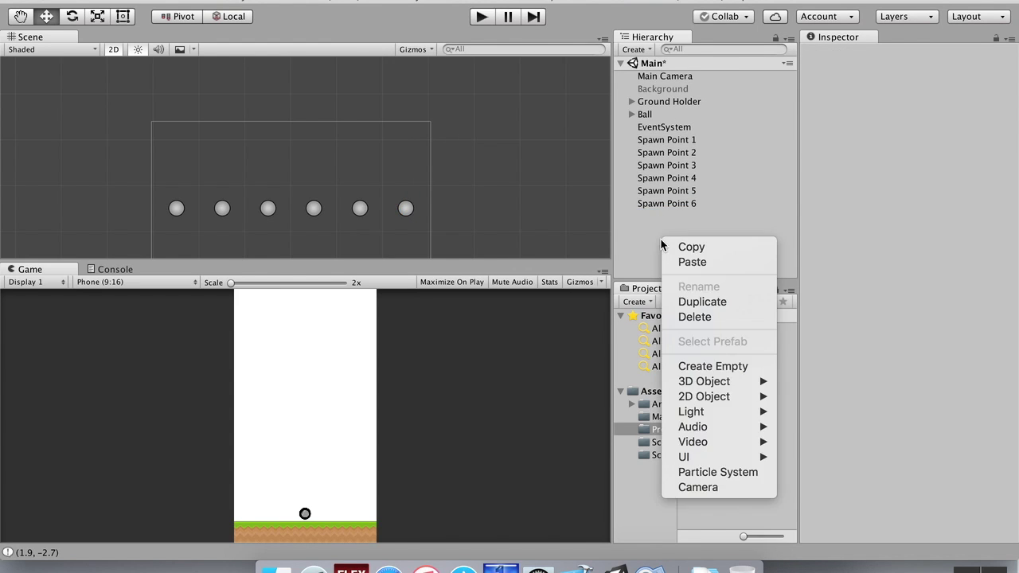
left_click(717, 366)
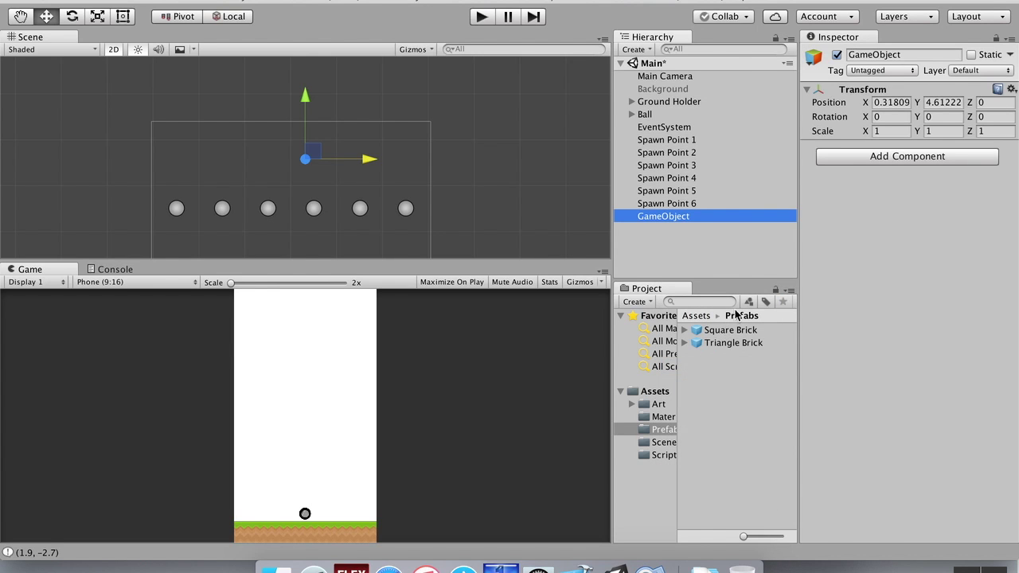
left_click(868, 54)
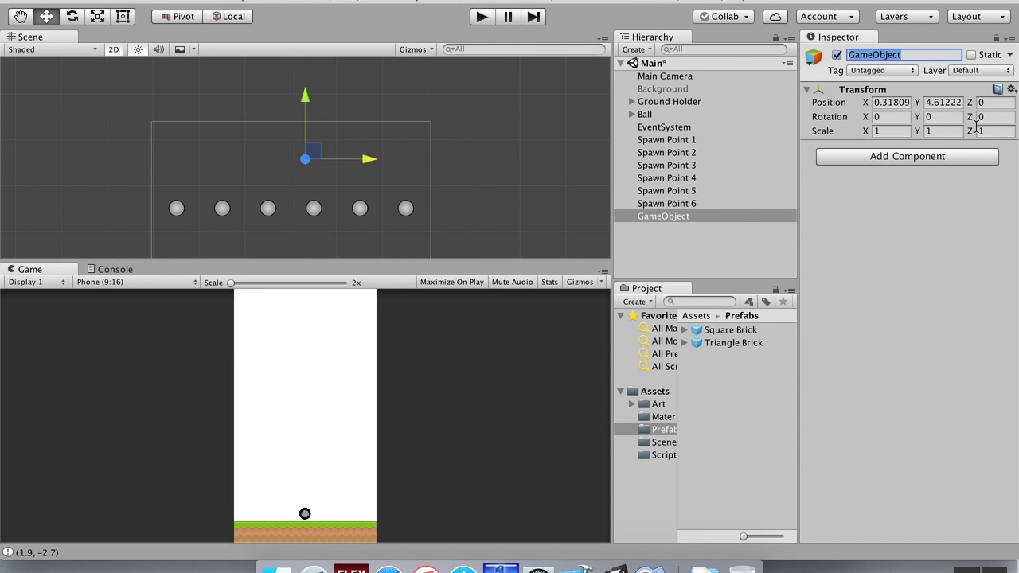
type("SpawnPoints")
key("Return")
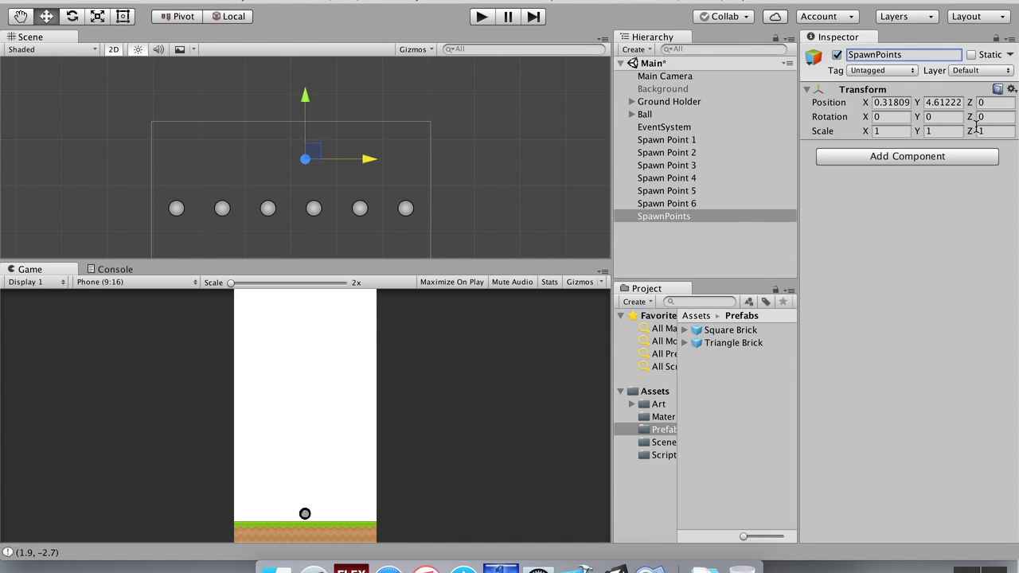
Step: Make Spawn Point 1 through Spawn Point 6 children of the SpawnPoints object and collapse the group
left_click(697, 141)
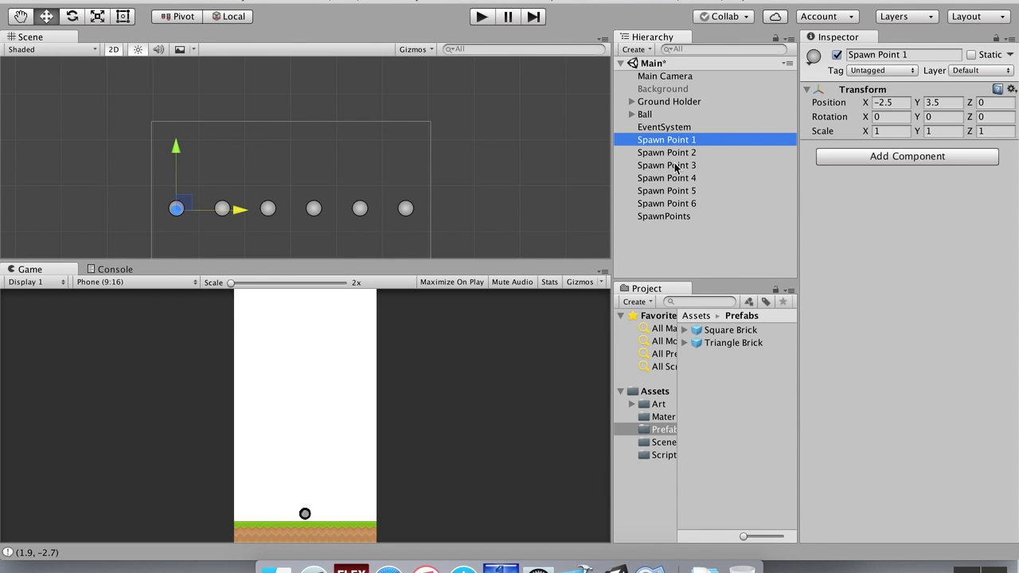
left_click(673, 204, "shift")
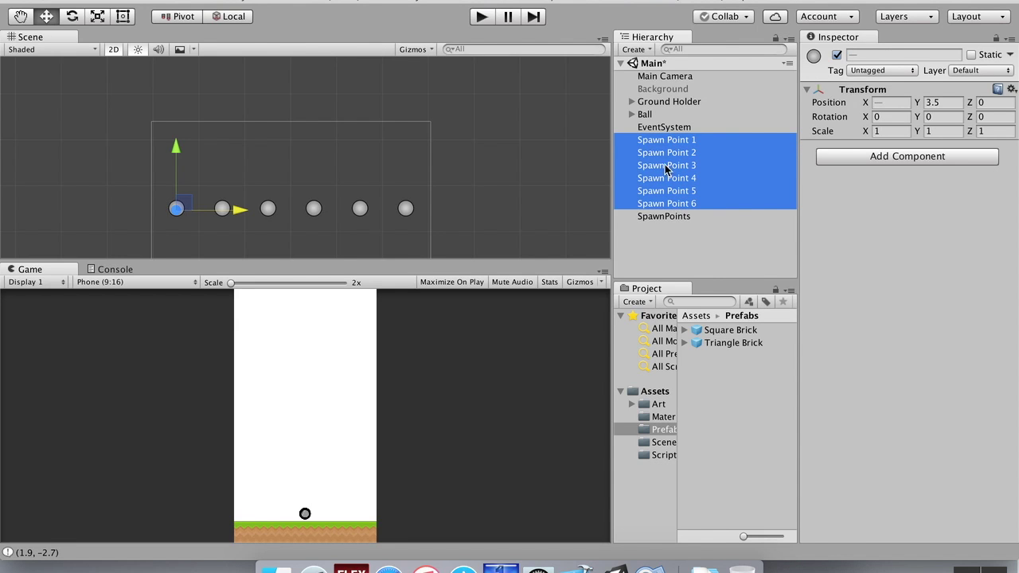
left_click_drag(666, 173, 671, 222)
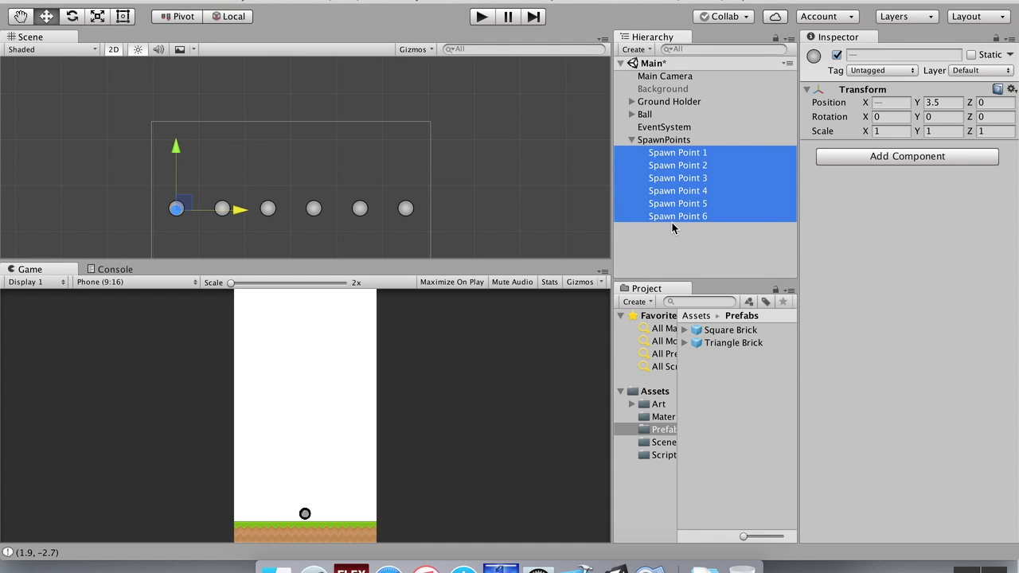
left_click(631, 139)
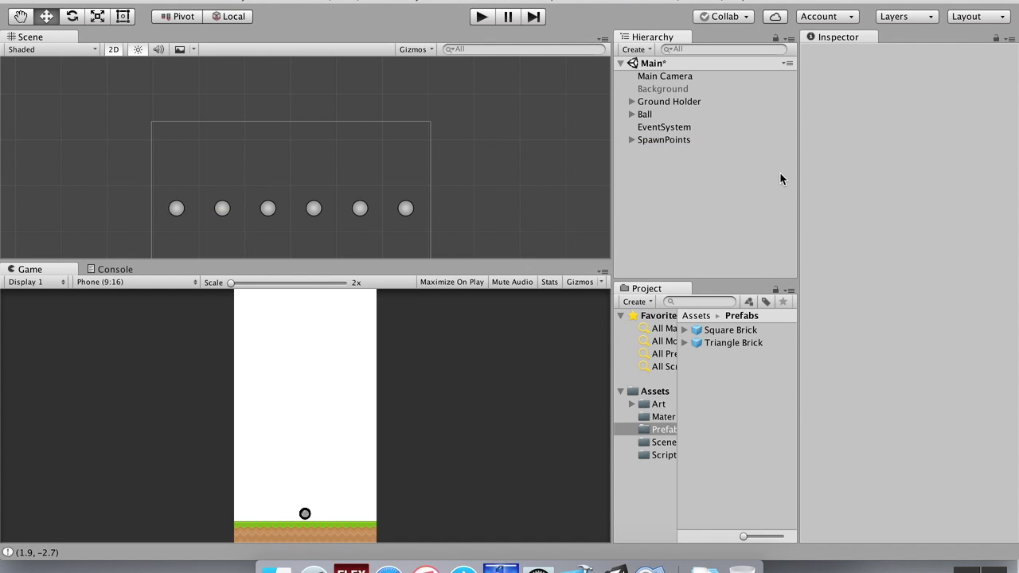
Step: Check the spawn points from 6 back to 3 by selecting their markers in the scene, and collapse the SpawnPoints group again
left_click(406, 209)
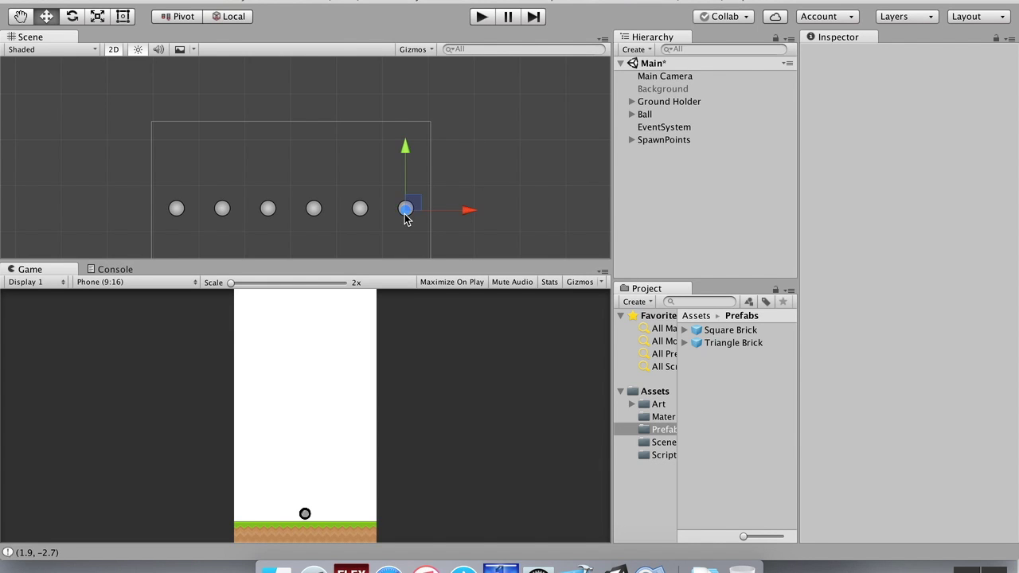
left_click(359, 210)
left_click(312, 210)
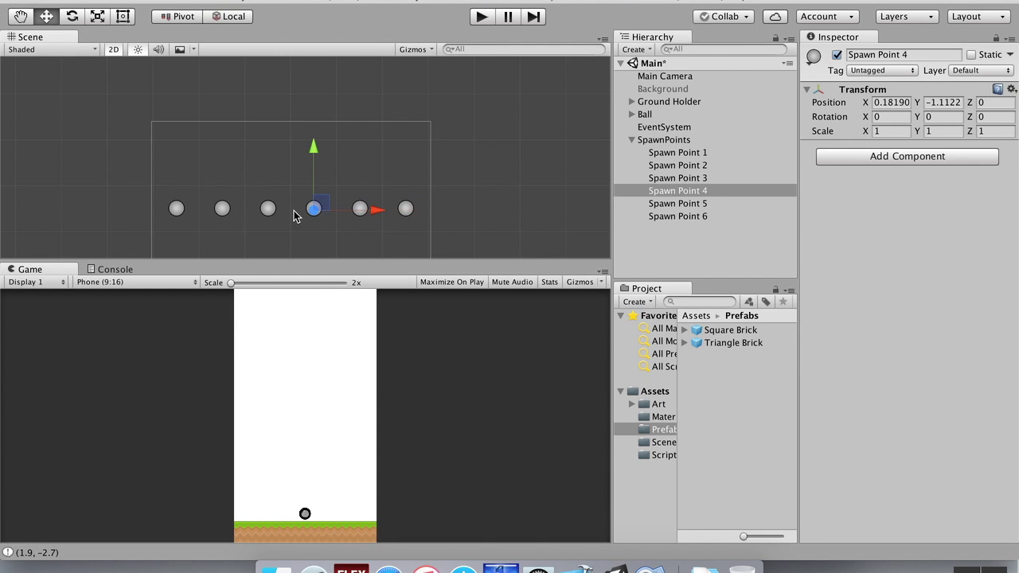
left_click(269, 209)
left_click(630, 140)
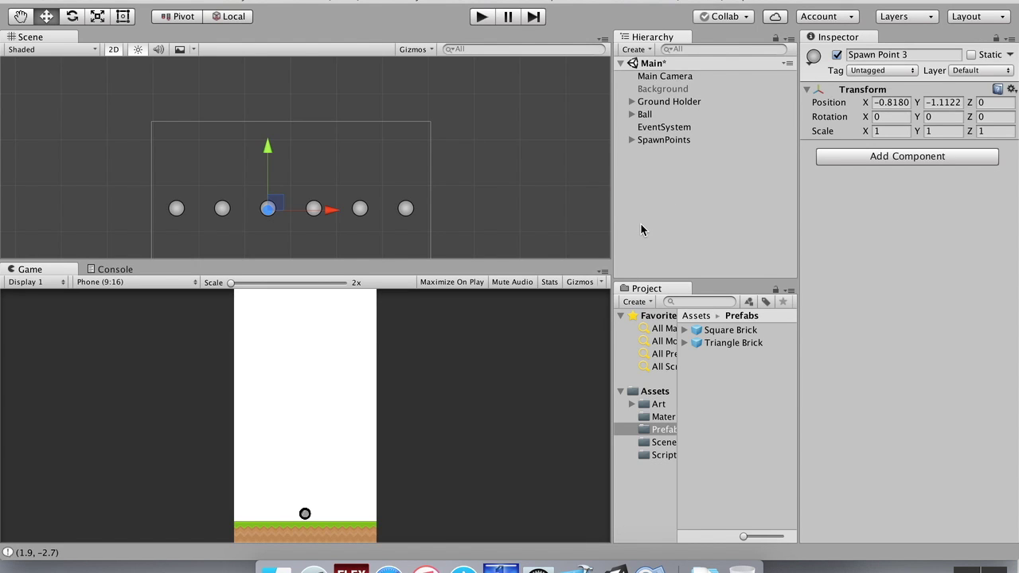